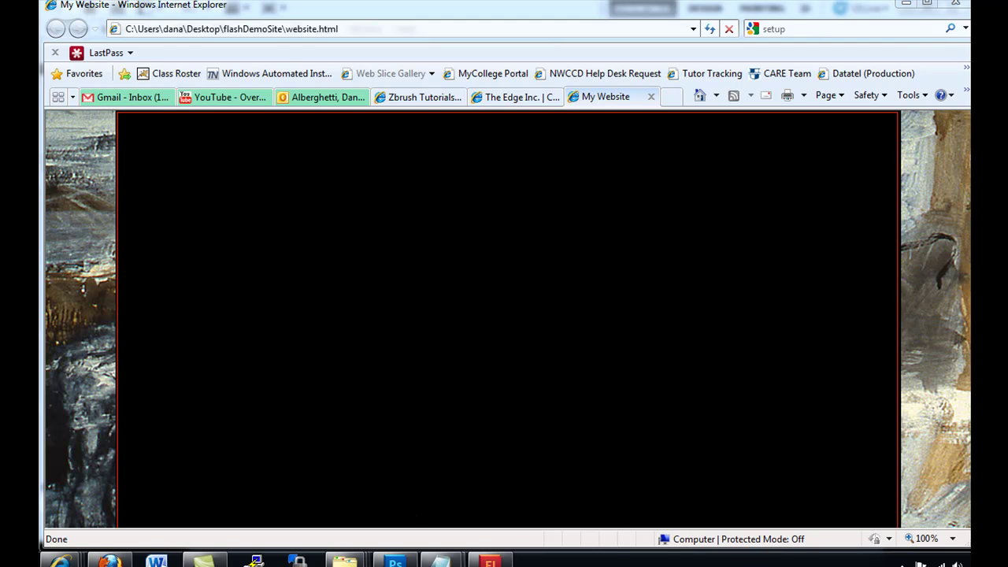
Step: Bring the flashDemoSite folder forward and check that bg-image.jpg is 1280 x 840
mouse_move(344, 561)
mouse_move(419, 450)
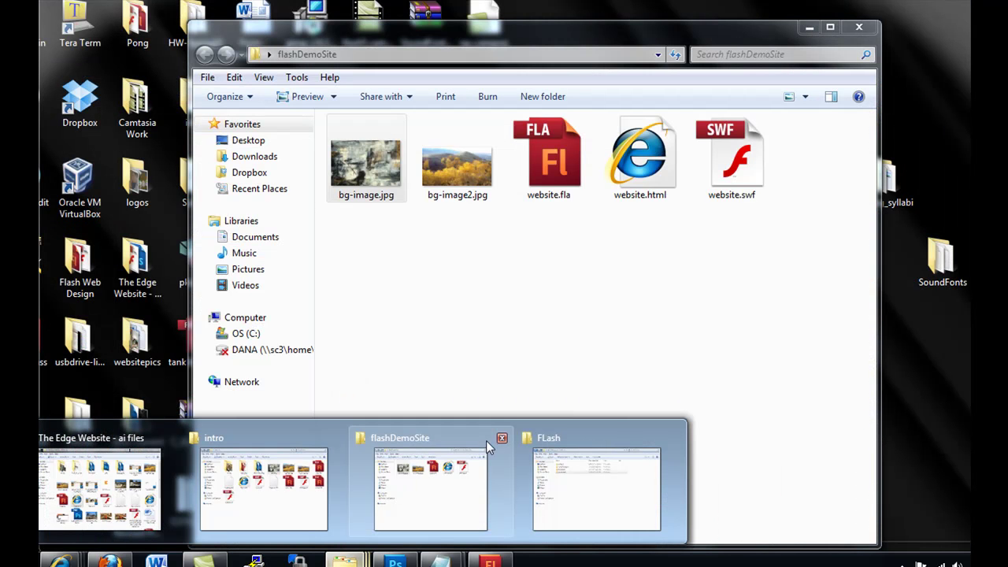
left_click(392, 442)
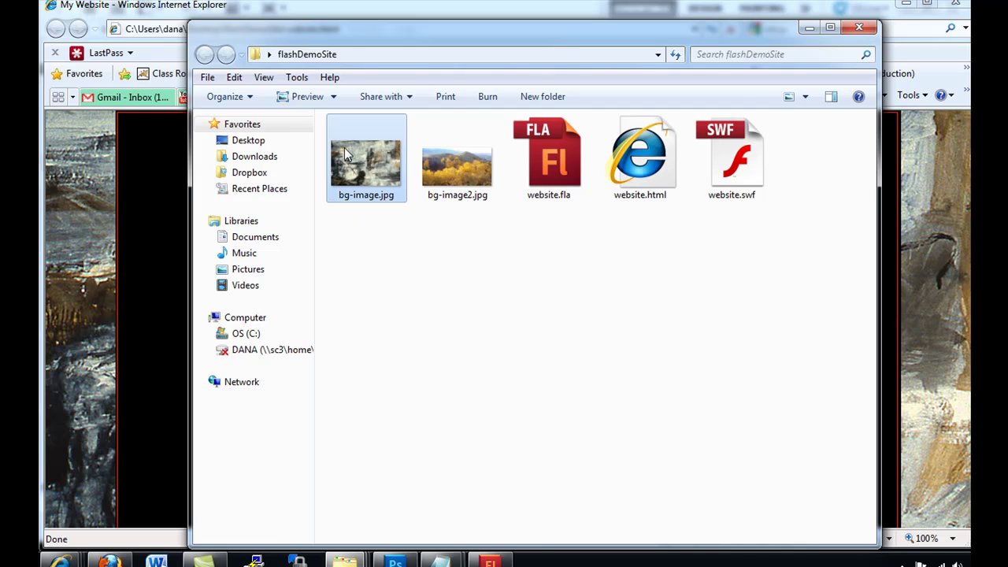
mouse_move(352, 160)
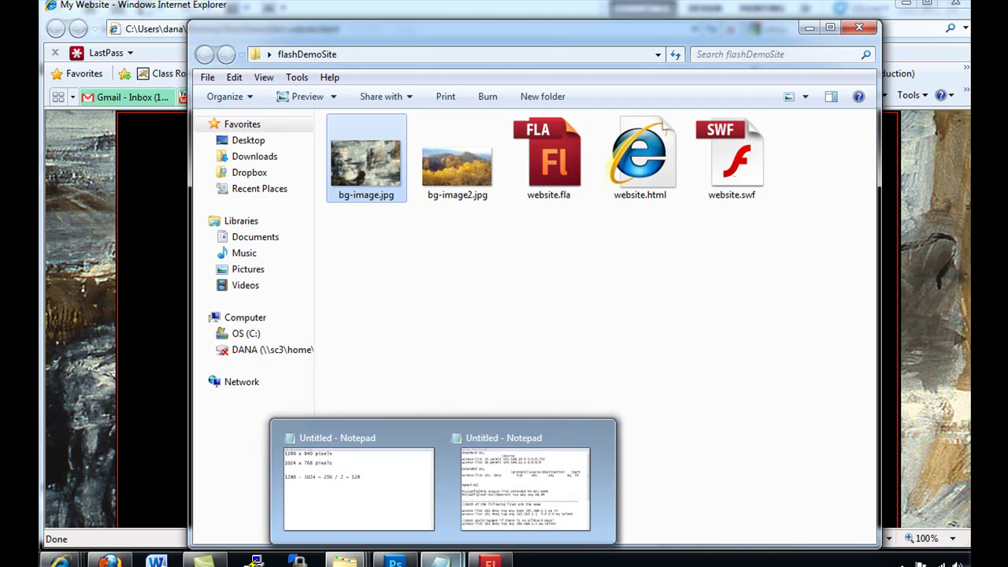
Step: Switch to Photoshop showing bg-image.jpg in front of the folder window
left_click(395, 561)
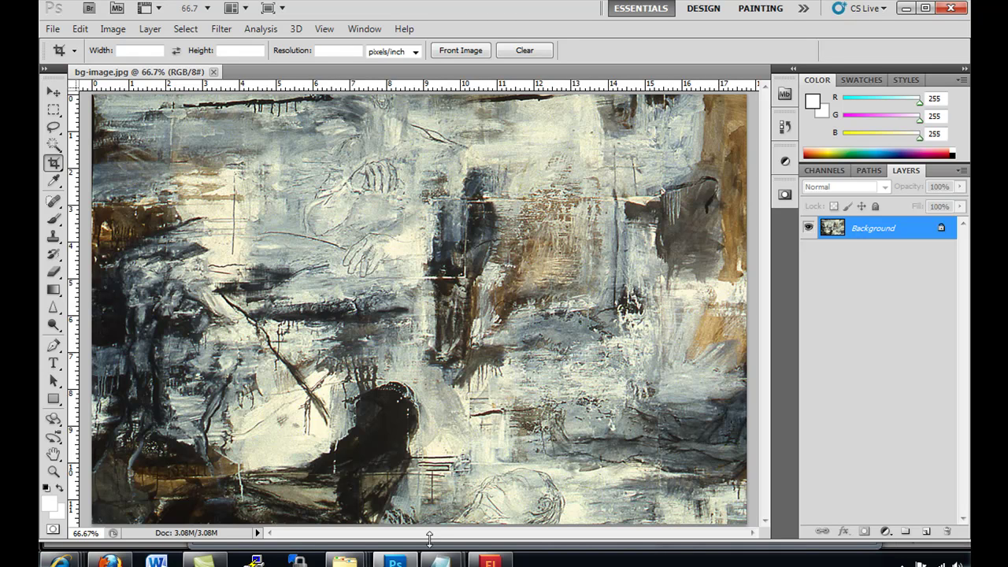
mouse_move(440, 560)
left_click(398, 475)
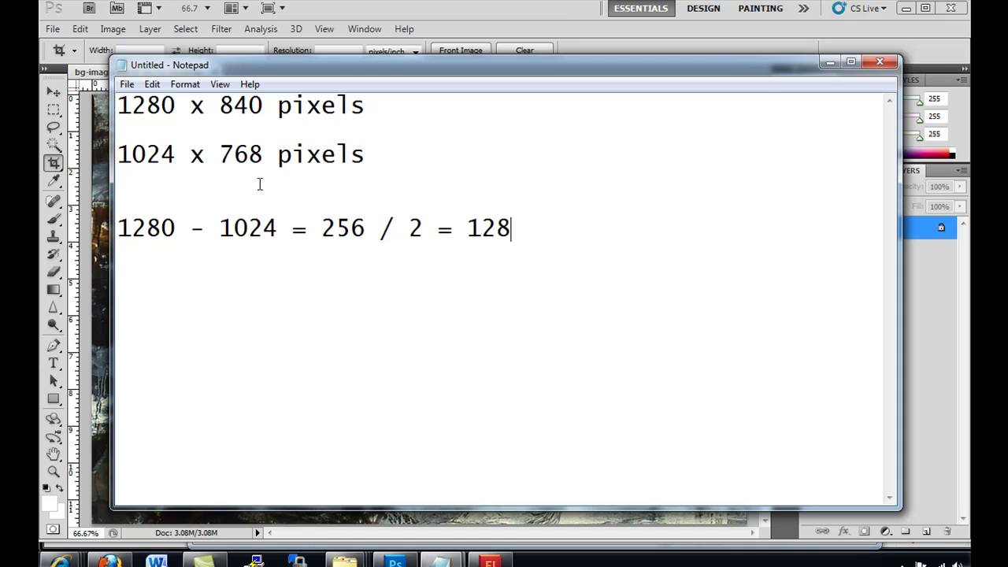
left_click_drag(220, 155, 262, 155)
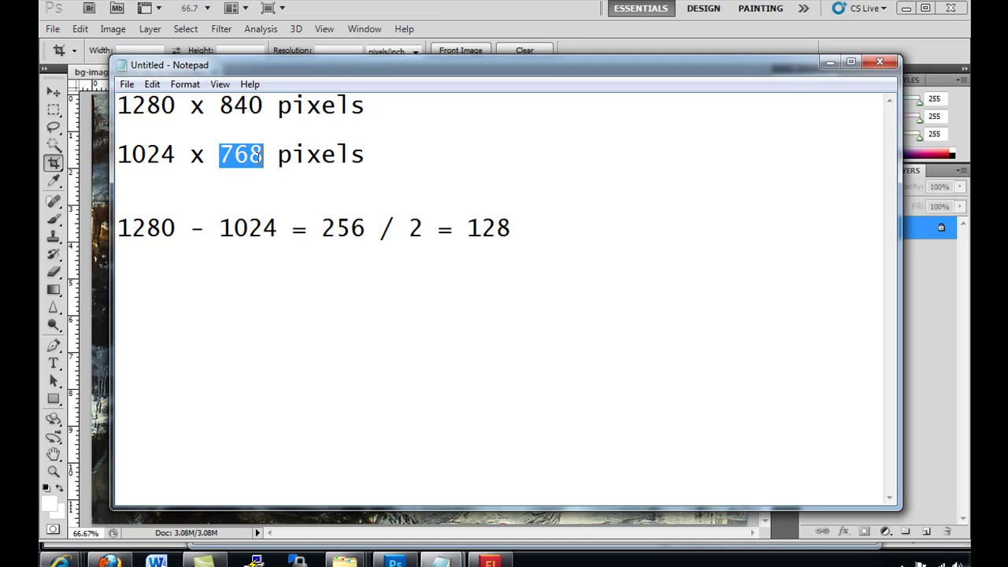
left_click_drag(220, 106, 249, 106)
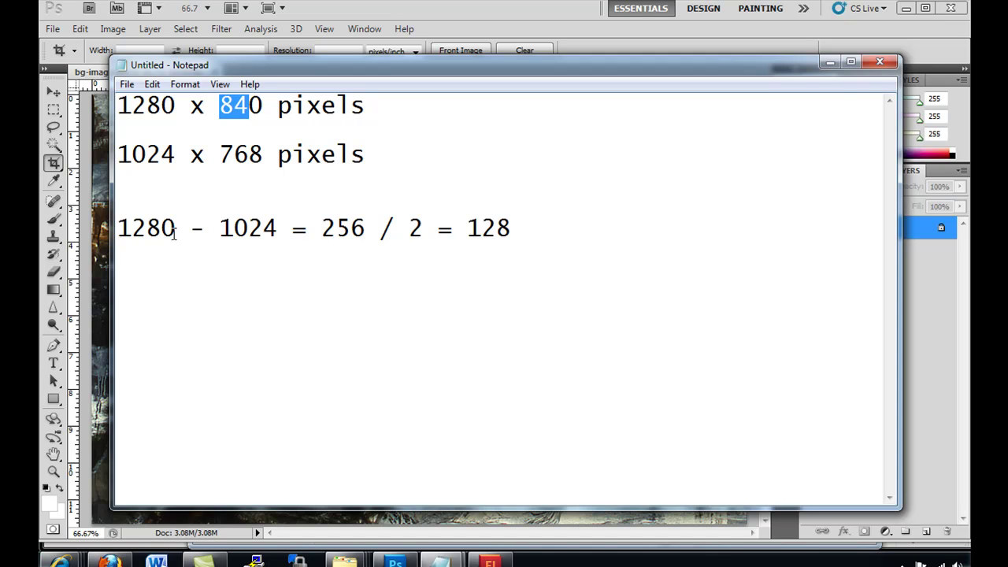
left_click_drag(175, 230, 116, 230)
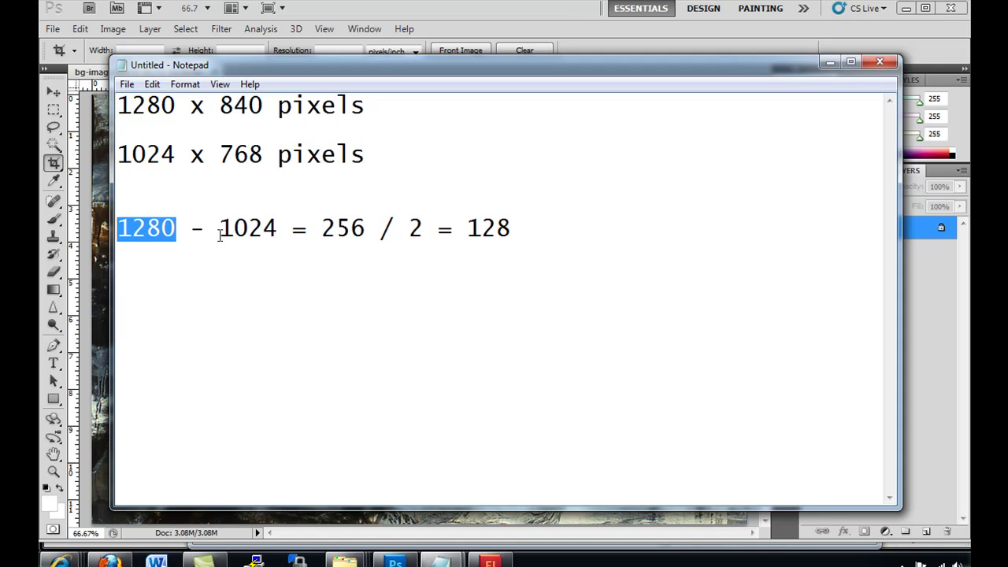
left_click_drag(222, 229, 281, 229)
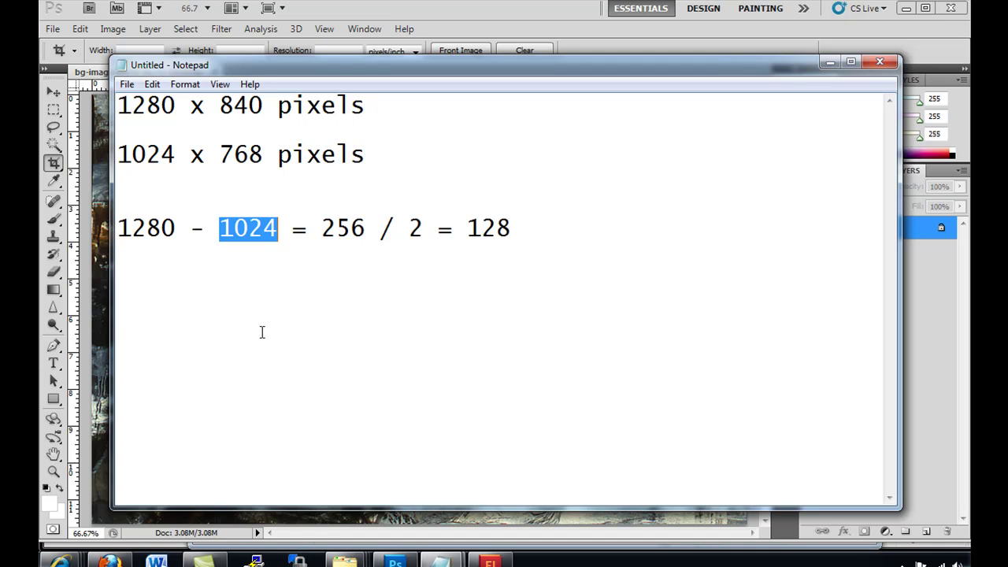
left_click_drag(320, 228, 367, 228)
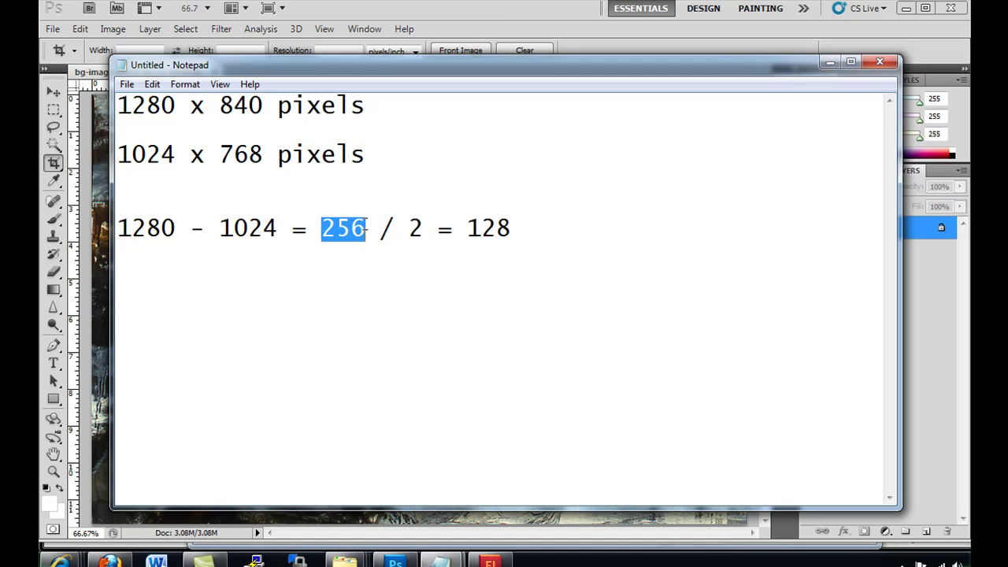
left_click(363, 277)
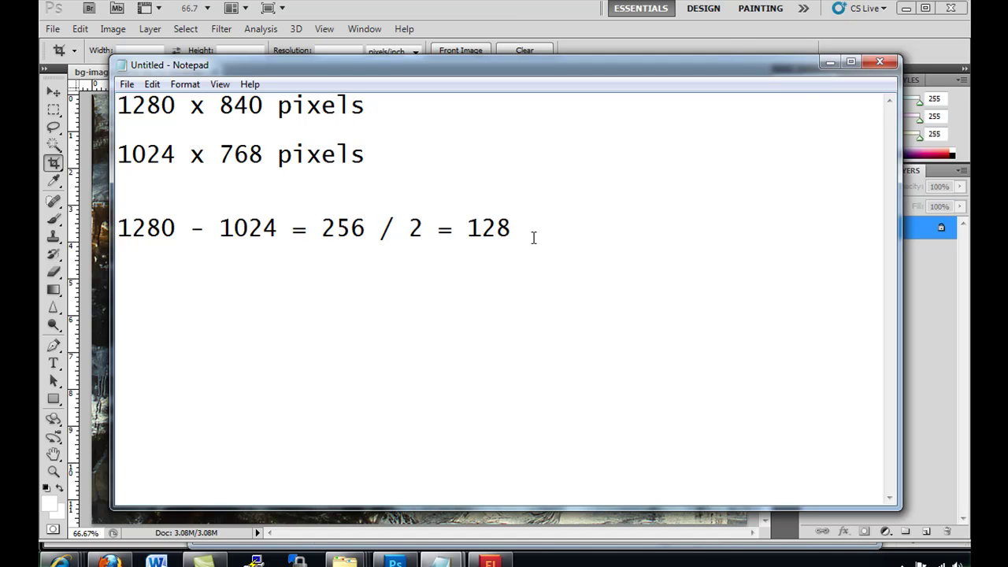
Step: Set the Rectangular Marquee to Fixed Size 128 × 840 px and select the left-edge strip
left_click(550, 12)
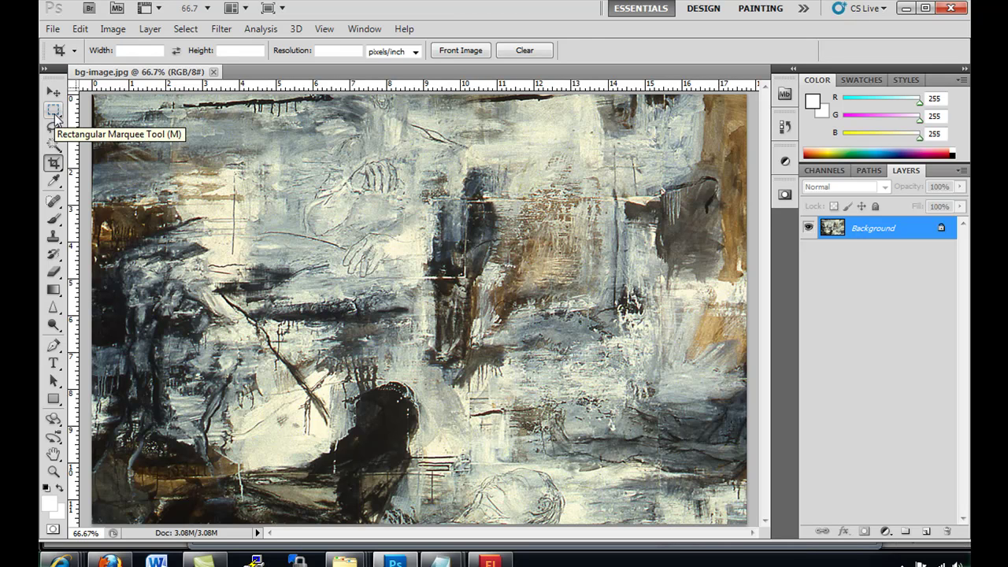
left_click(54, 116)
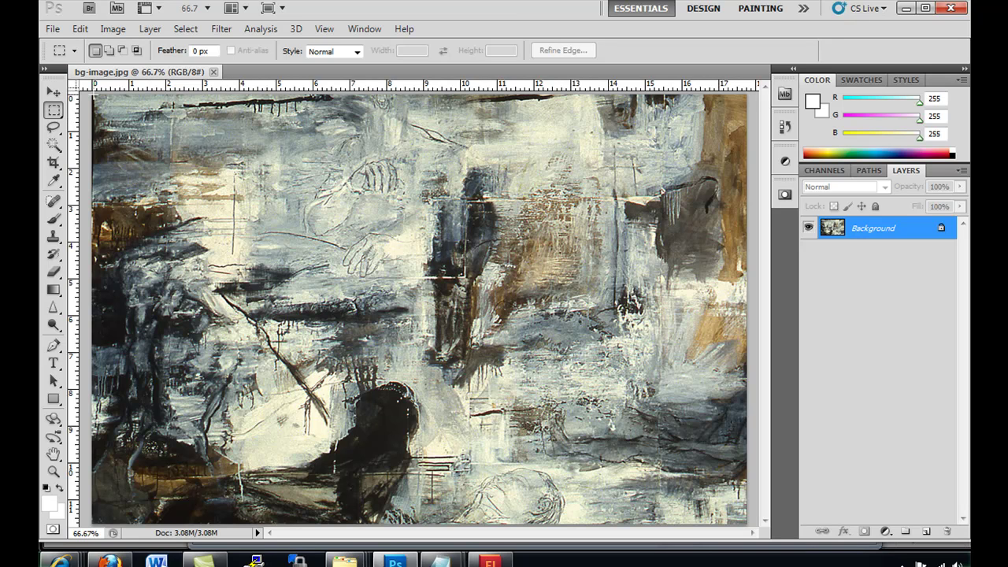
left_click(358, 52)
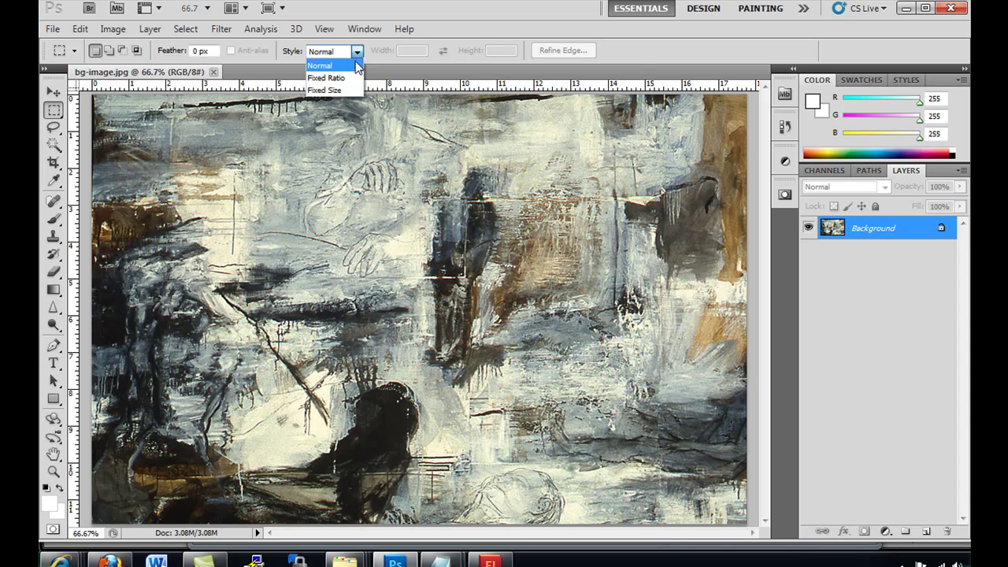
left_click(345, 87)
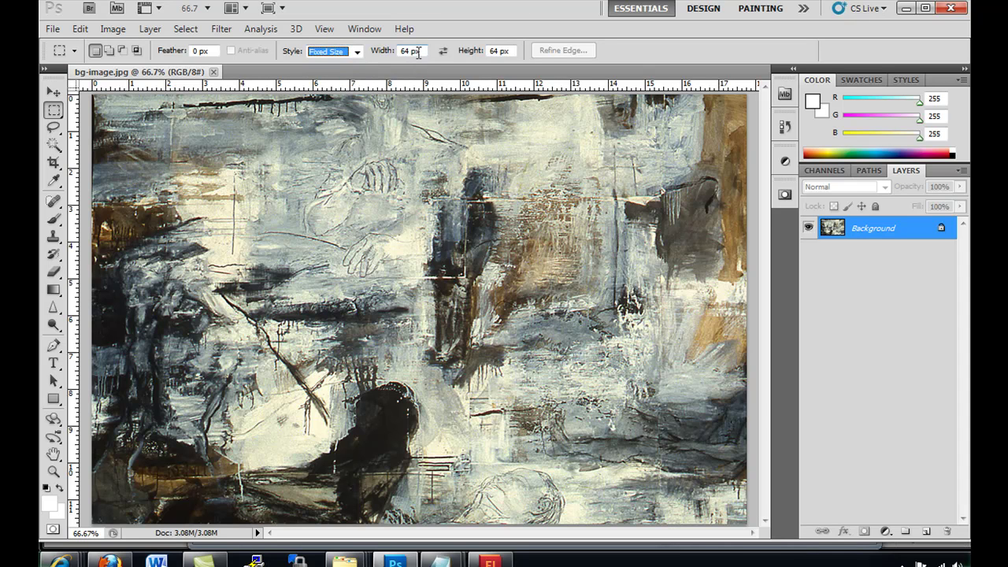
left_click(410, 51)
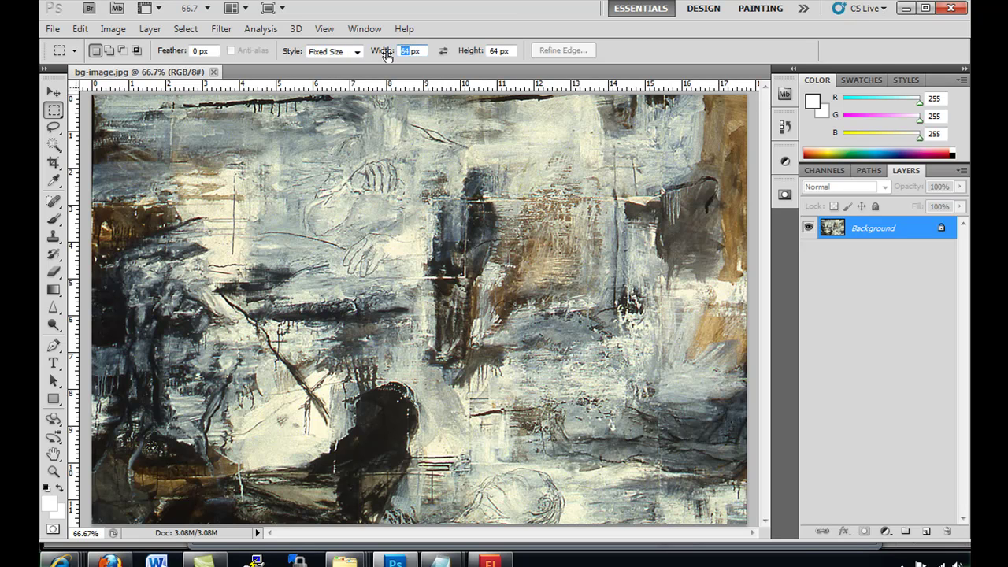
type("128")
left_click(475, 52)
type("840")
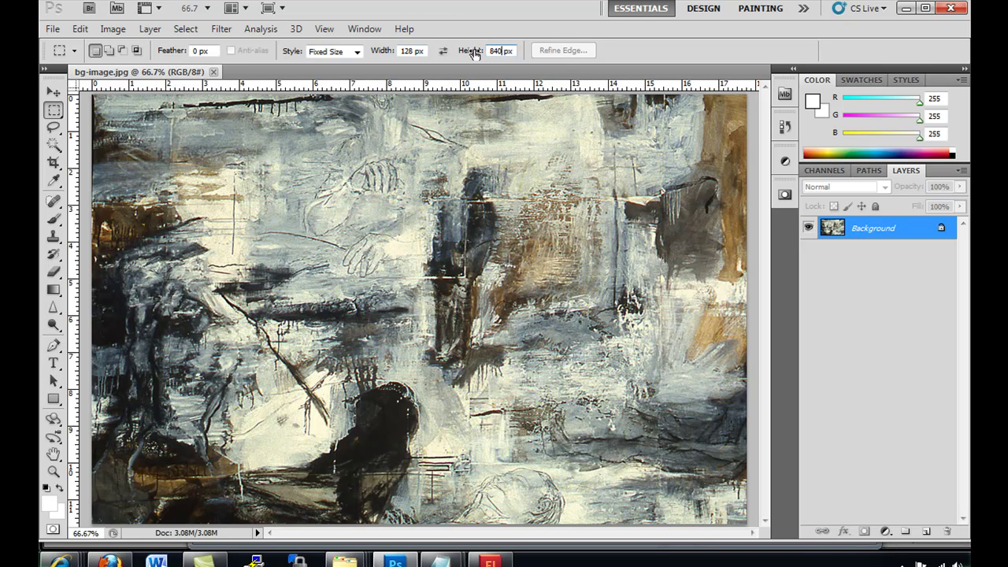
left_click(92, 95)
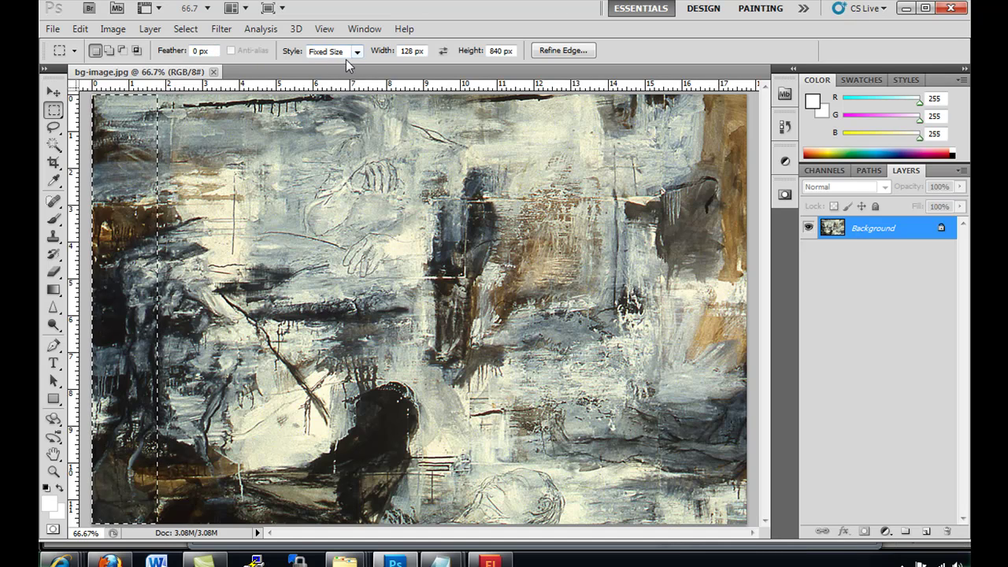
Step: Drag a vertical guide from the ruler to the right edge of the 128 px strip
left_click(324, 29)
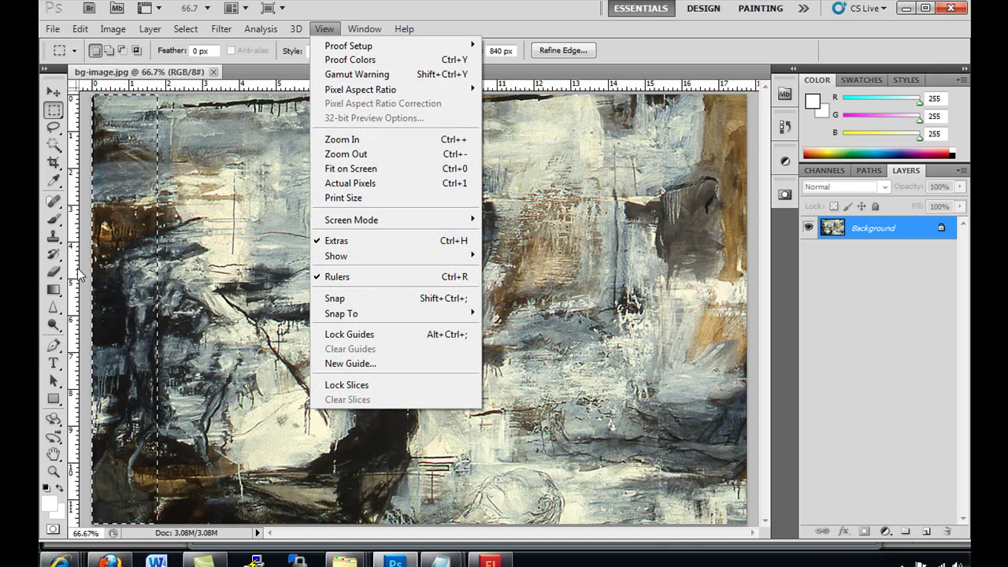
key("Escape")
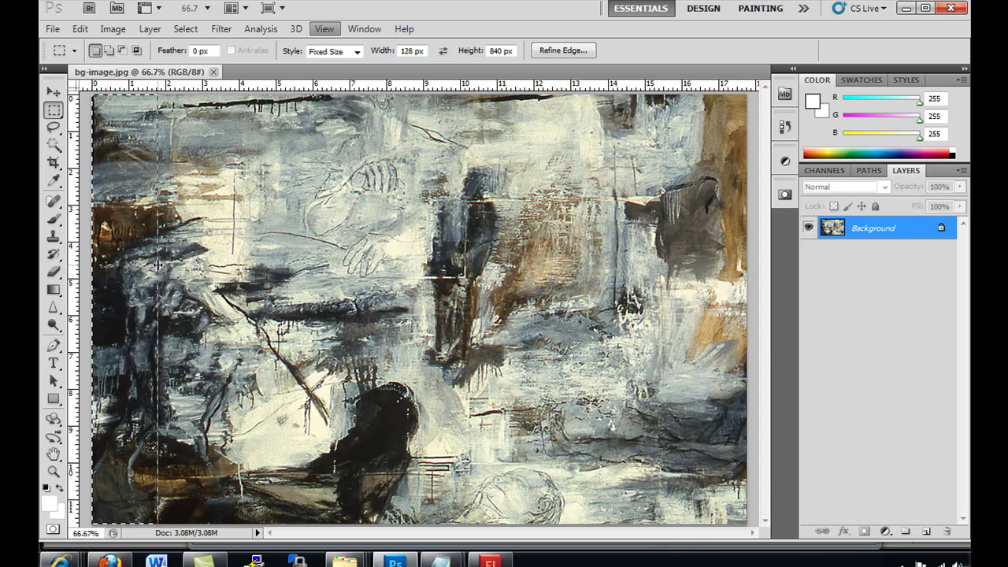
left_click_drag(158, 265, 157, 265)
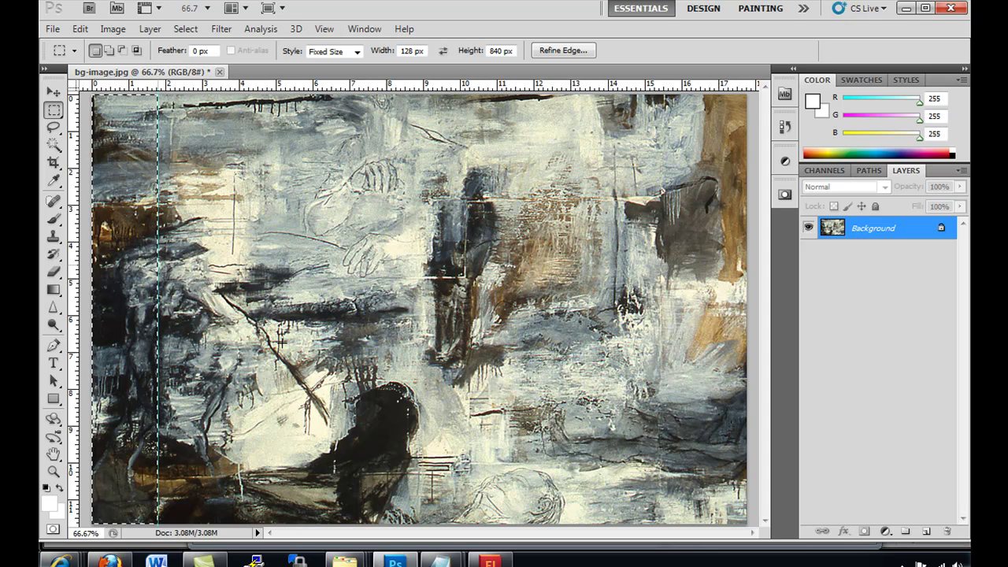
key("shift")
Step: Slide the 128 px selection outline across to the image's right edge
left_click(52, 93)
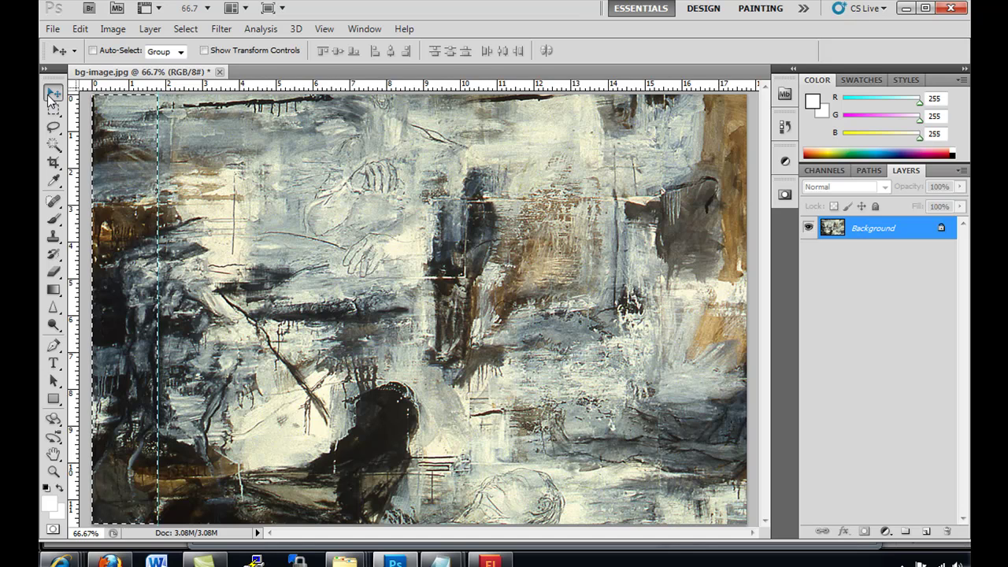
key("shift+Right")
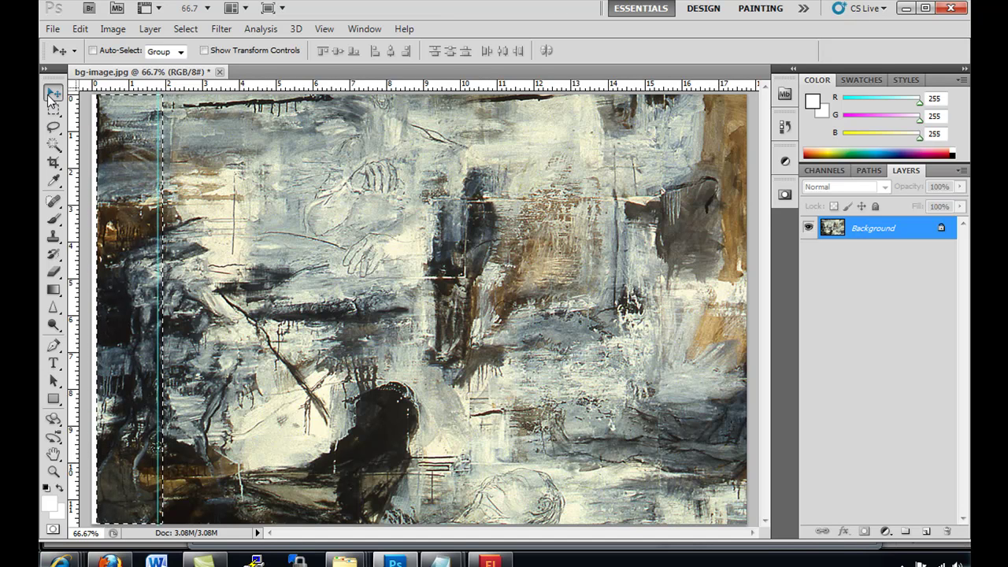
key("shift+Left")
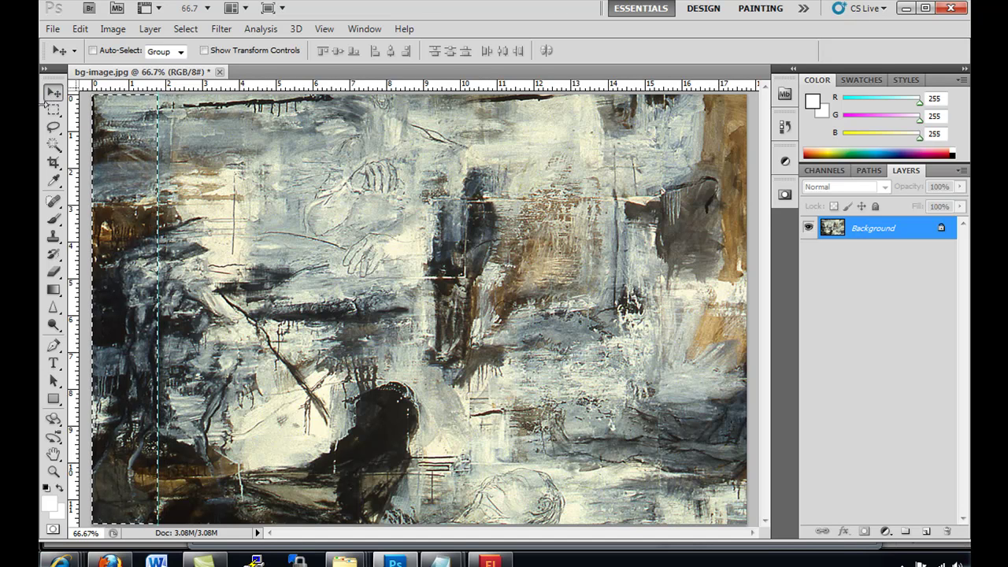
left_click(53, 110)
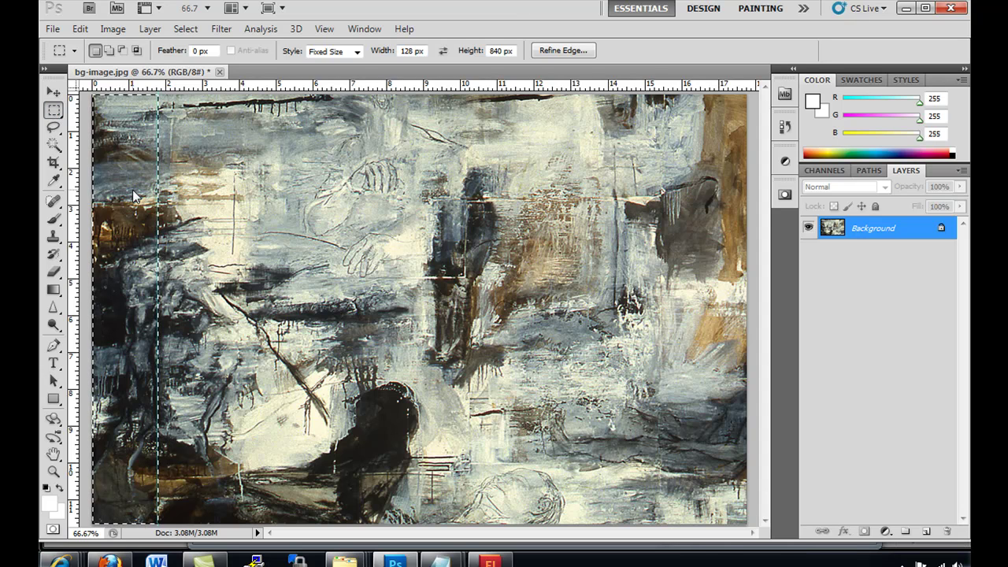
key("shift+Right")
key("shift+Right")
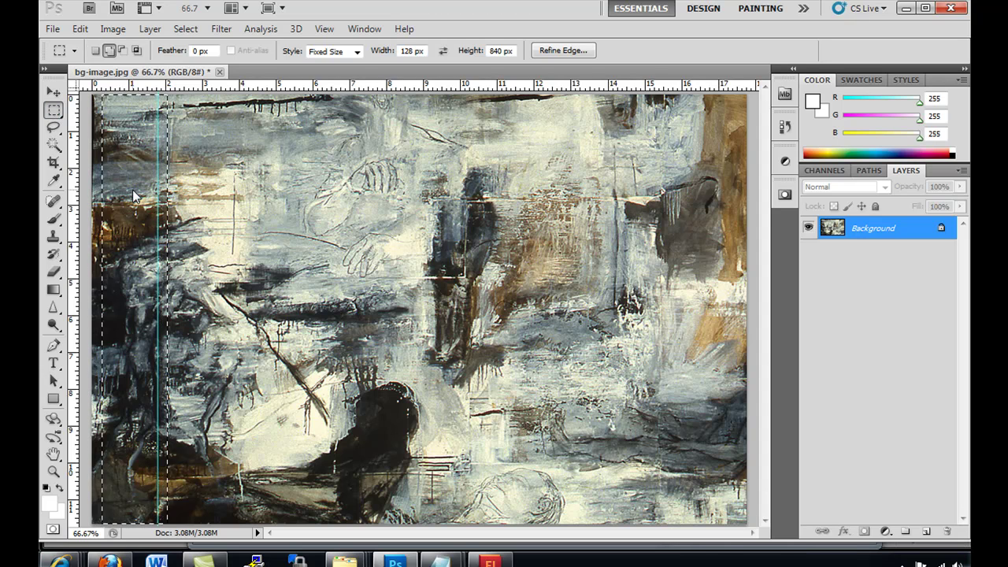
key("shift+Right")
key("shift+Right")
key("shift+Right")
key("shift+Right")
key("shift+Right")
key("shift+Right")
key("shift+Right")
key("shift+Right")
key("shift+Right")
key("shift+Right")
key("shift+Right")
key("shift+Right")
key("shift+Right")
key("shift+Right")
key("shift+Right")
key("shift+Right")
key("shift+Right")
key("shift+Right")
key("shift+Right")
key("shift+Right")
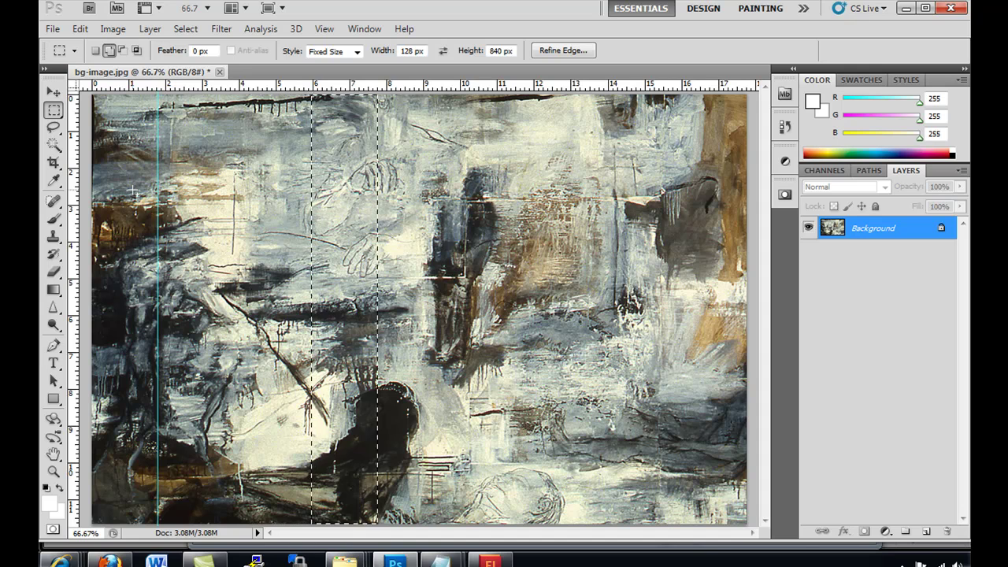
key("shift+Right")
key("shift+Right")
key("shift+Right")
key("shift+Right")
key("shift+Right")
key("shift+Right")
key("shift+Right")
key("shift+Right")
key("shift+Right")
key("shift+Right")
key("shift+Right")
key("shift+Right")
key("shift+Right")
key("shift+Right")
key("shift+Right")
key("shift+Right")
key("shift+Right")
key("shift+Right")
key("shift+Right")
key("shift+Right")
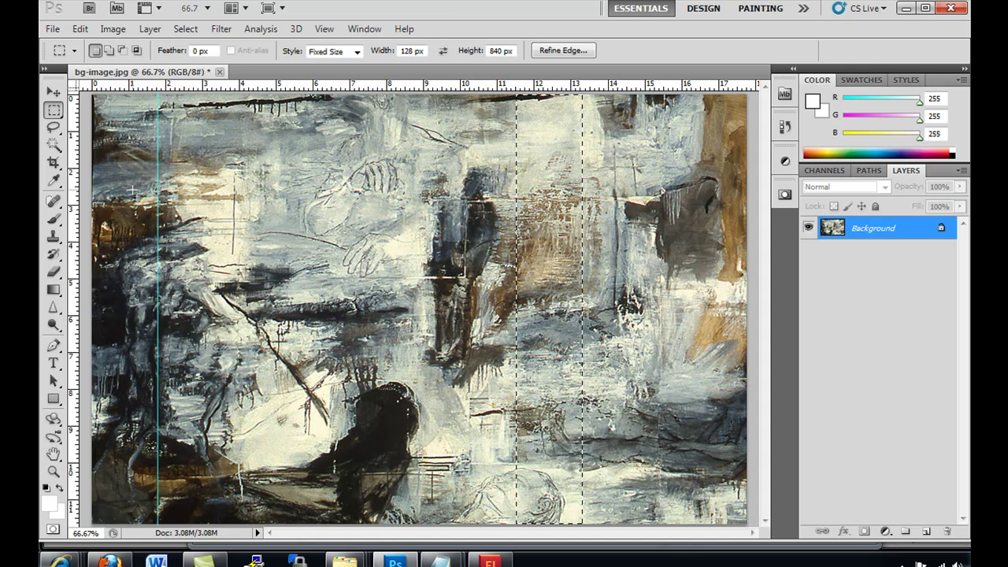
key("shift")
key("shift+Right")
key("shift+Right")
key("shift+Right")
key("shift+Right")
key("shift+Right")
key("shift+Right")
key("shift+Right")
key("shift+Right")
key("shift+Right")
key("shift+Right")
key("shift+Right")
key("shift+Right")
key("shift+Right")
key("shift+Right")
key("shift+Right")
key("shift+Right")
key("shift+Right")
key("shift+Right")
key("shift+Right")
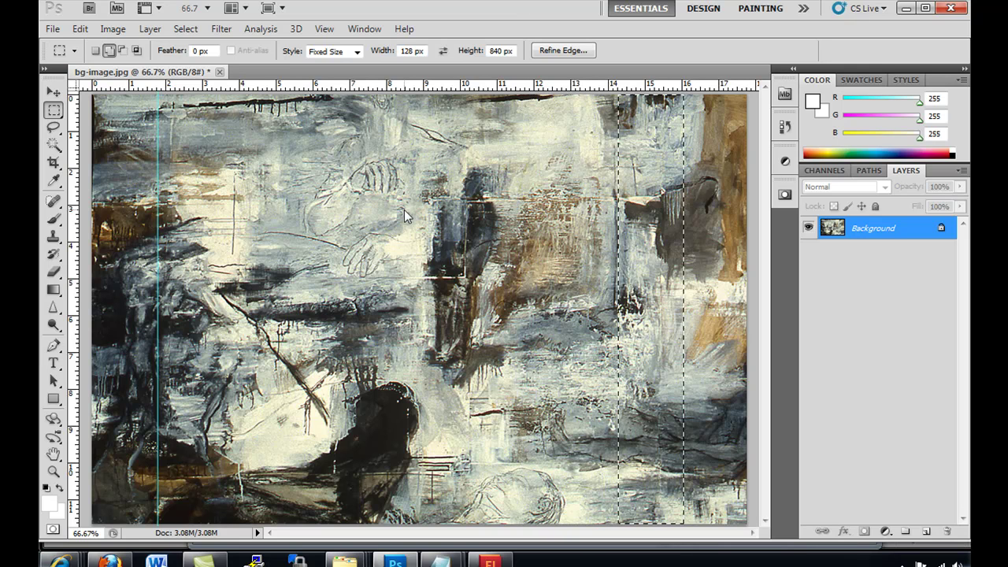
key("shift+Right")
key("shift+Right")
key("shift+Right")
key("shift+Right")
key("shift+Right")
key("shift+Right")
key("shift+Right")
key("shift+Right")
key("shift+Right")
key("shift+Right")
key("shift+Right")
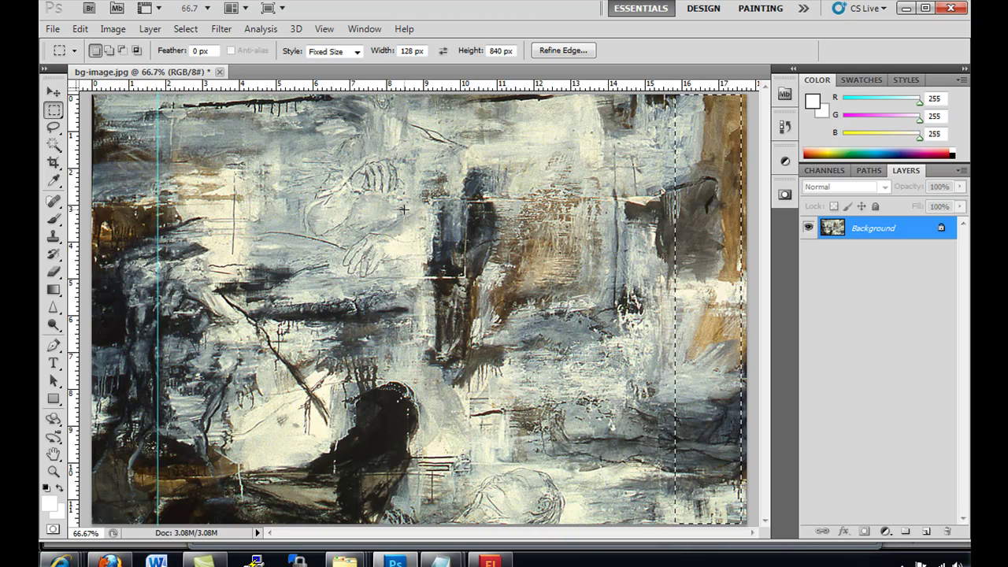
key("Right")
key("Right")
key("Right")
key("Right")
key("Right")
key("Right")
key("Right")
key("Right")
key("Right")
key("Right")
key("Right")
key("Right")
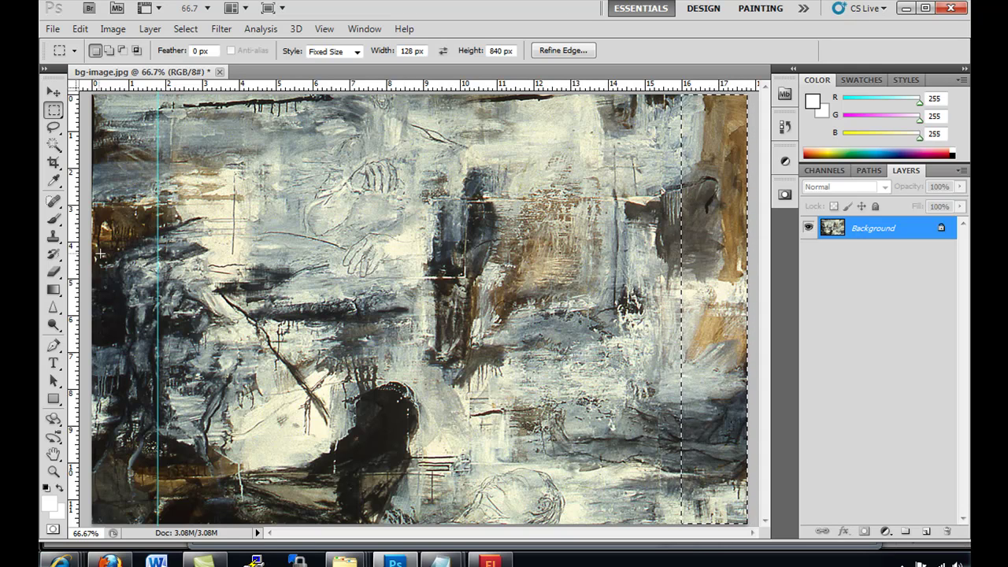
Step: Add a vertical guide at the selection's inner edge and deselect
left_click_drag(82, 253, 682, 253)
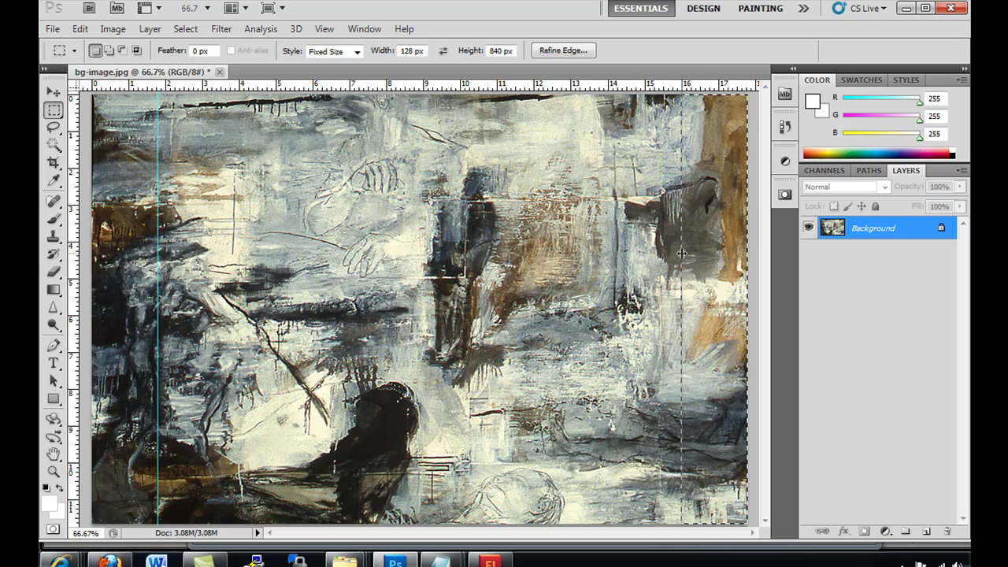
left_click_drag(681, 253, 681, 253)
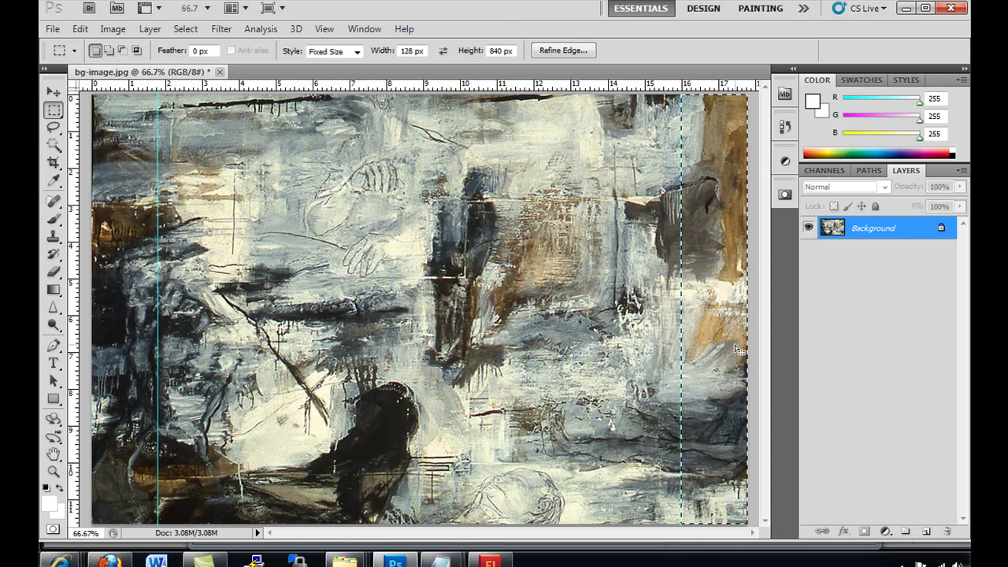
key("ctrl+d")
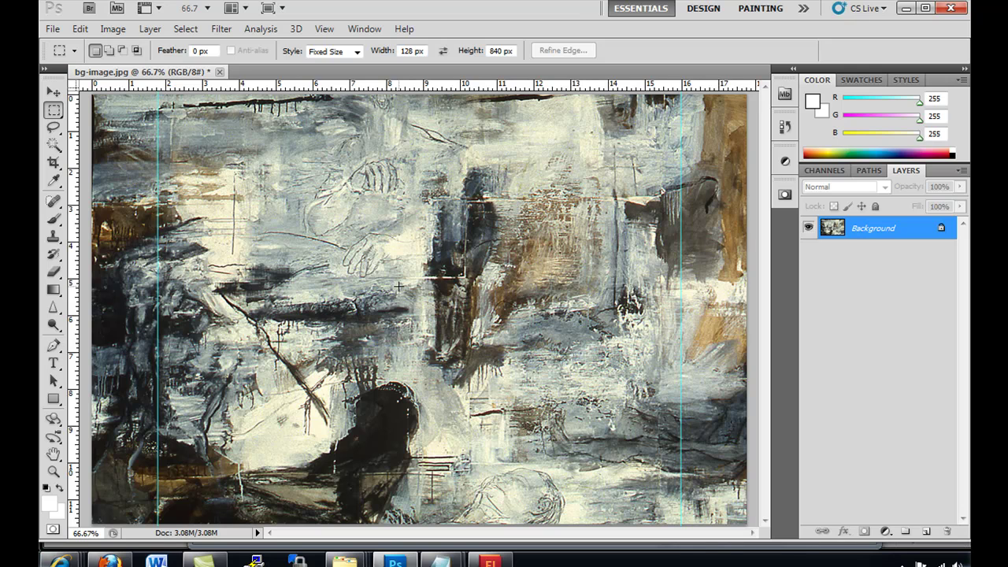
Step: Enable Snap and Snap To Guides, then place a 128 × 840 selection by the left guide
left_click(324, 28)
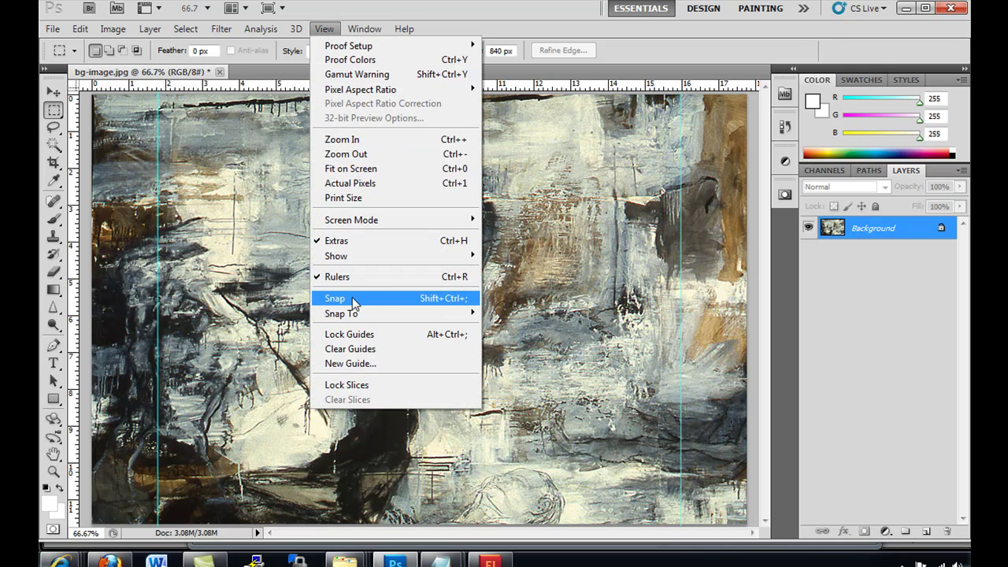
mouse_move(354, 312)
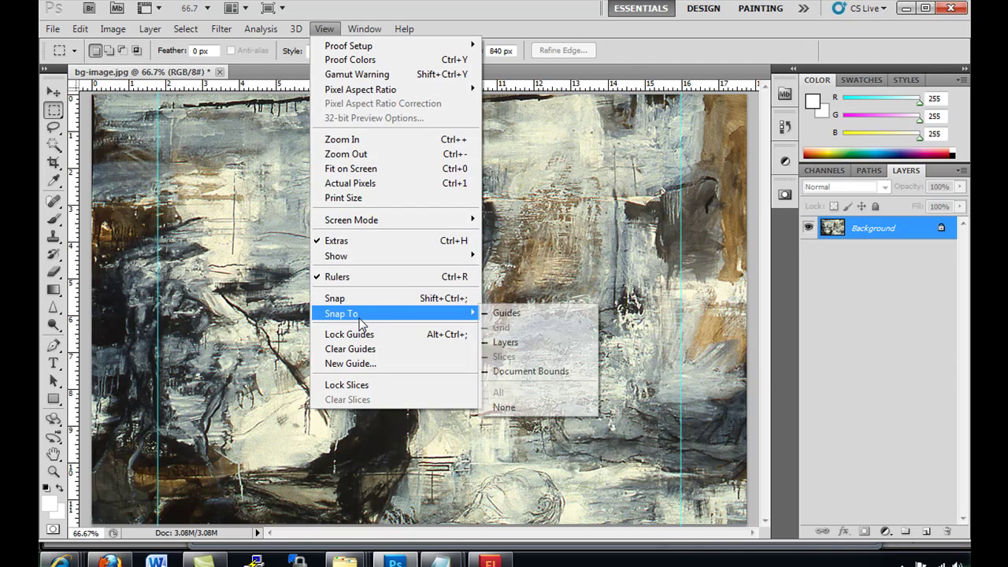
left_click(521, 323)
left_click(326, 30)
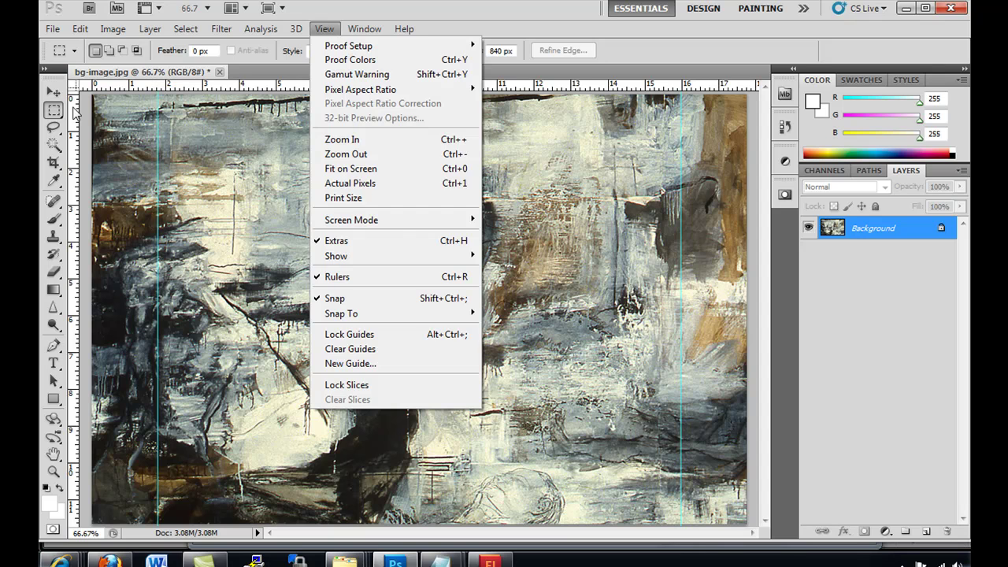
left_click(58, 115)
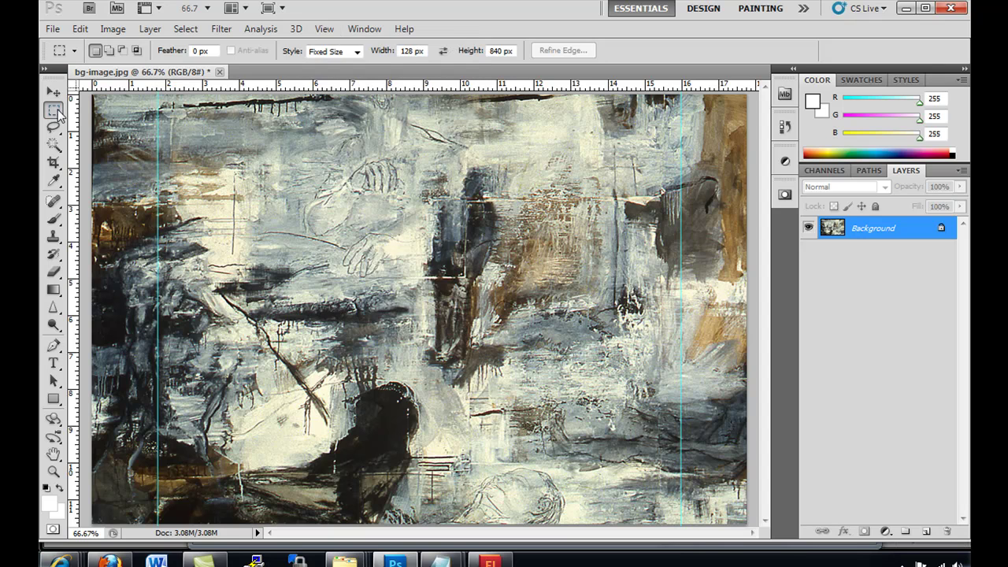
left_click(167, 96)
Step: Try a freely sized selection dragged between the two guides, then clear it
left_click_drag(158, 96, 158, 96)
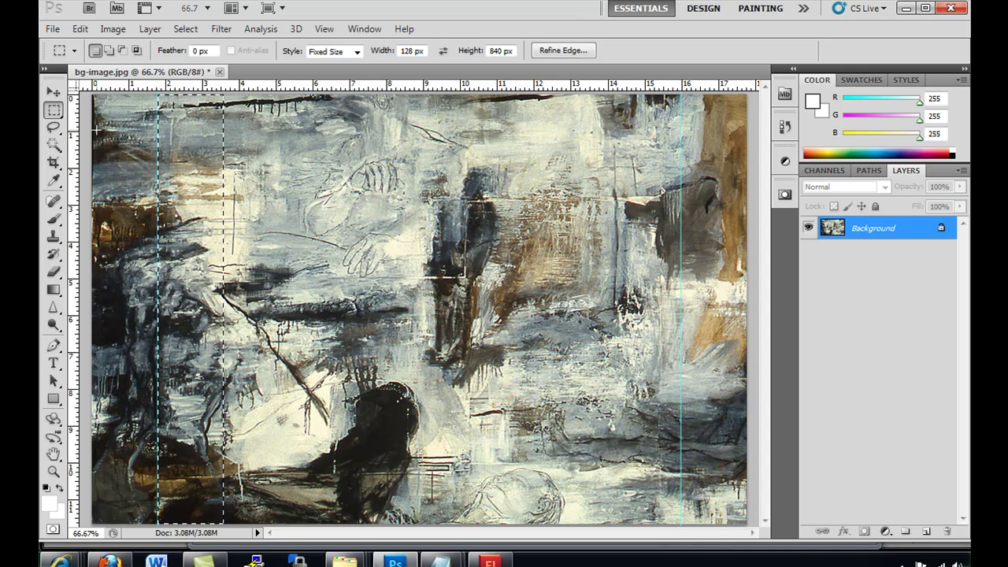
left_click(358, 51)
left_click(343, 66)
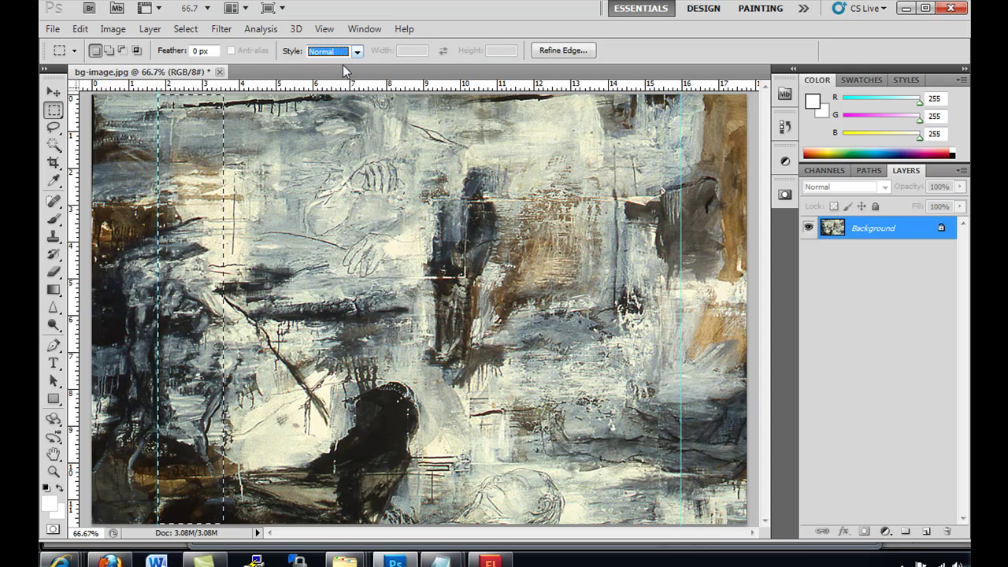
left_click(157, 108)
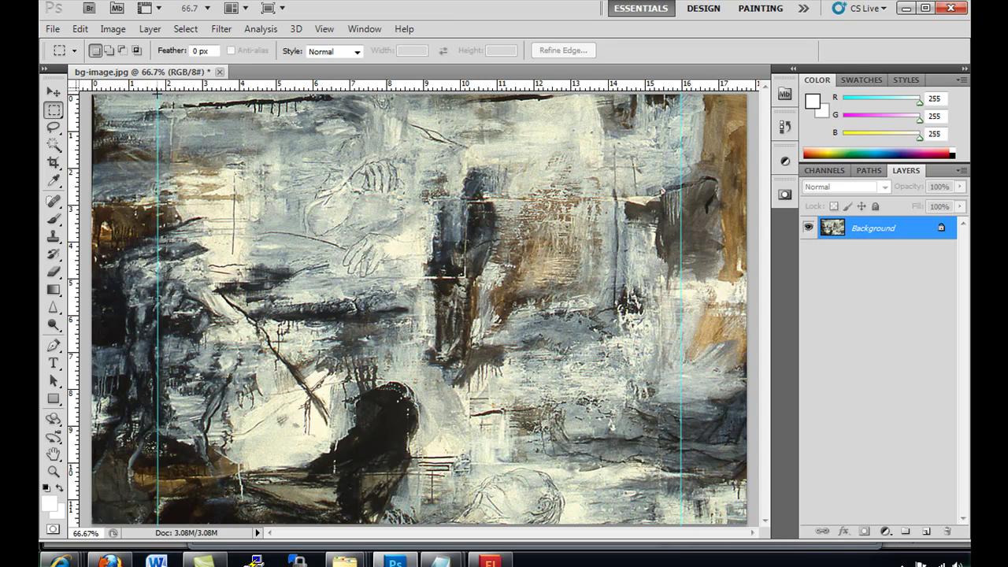
left_click_drag(157, 95, 682, 523)
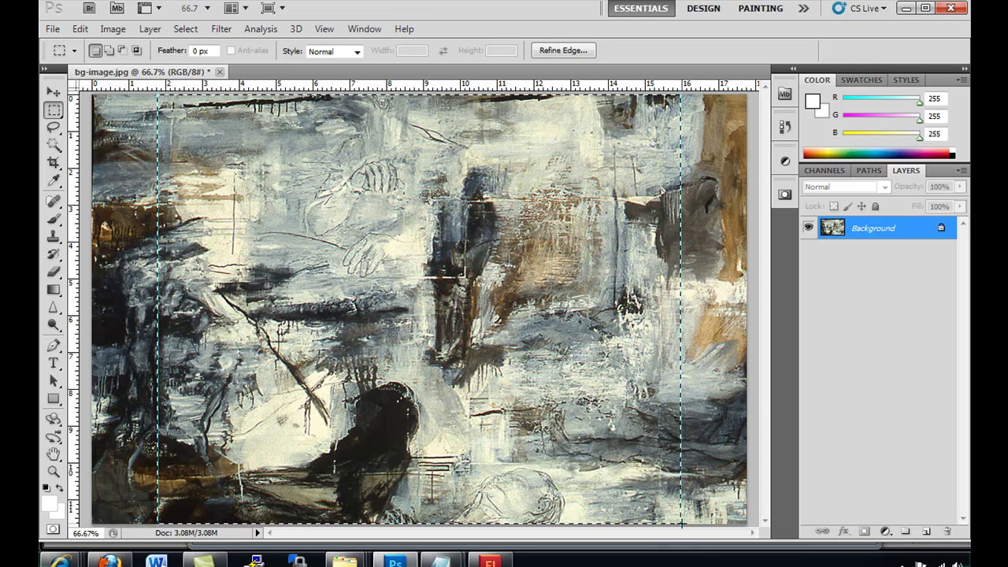
left_click(653, 467)
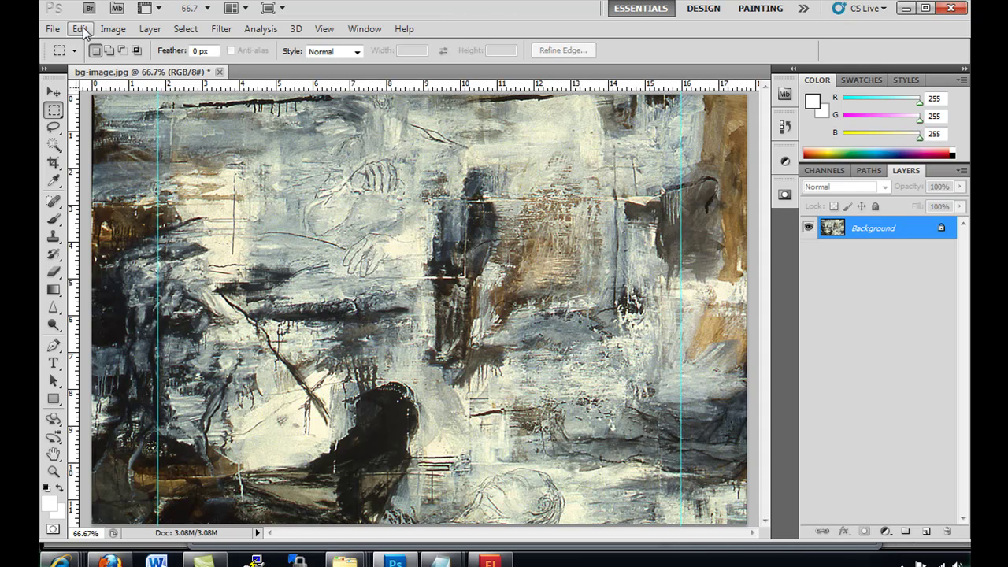
Step: Place a fixed 1024 × 840 px selection at the left guide, then switch to Flash
left_click(356, 52)
left_click(353, 90)
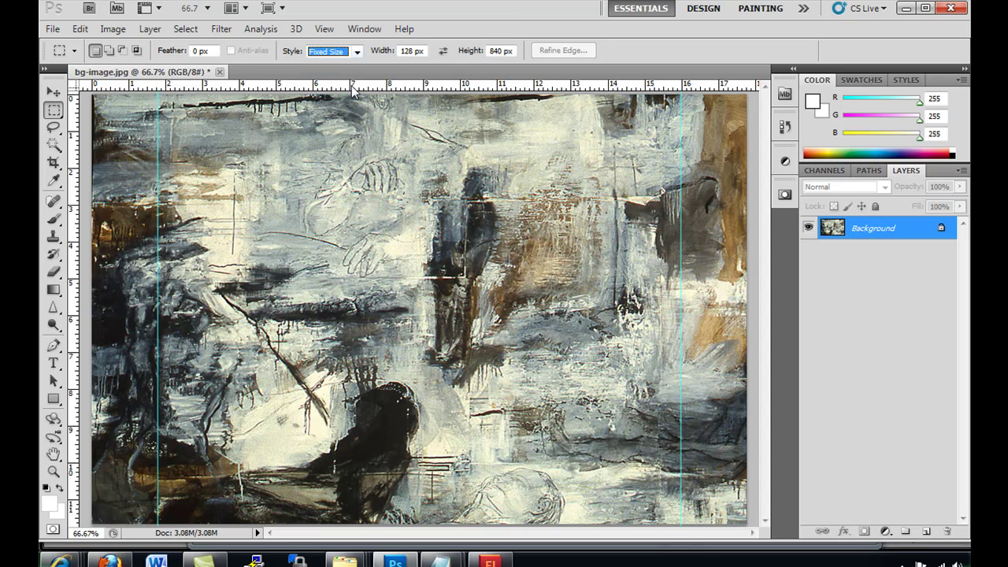
left_click(410, 50)
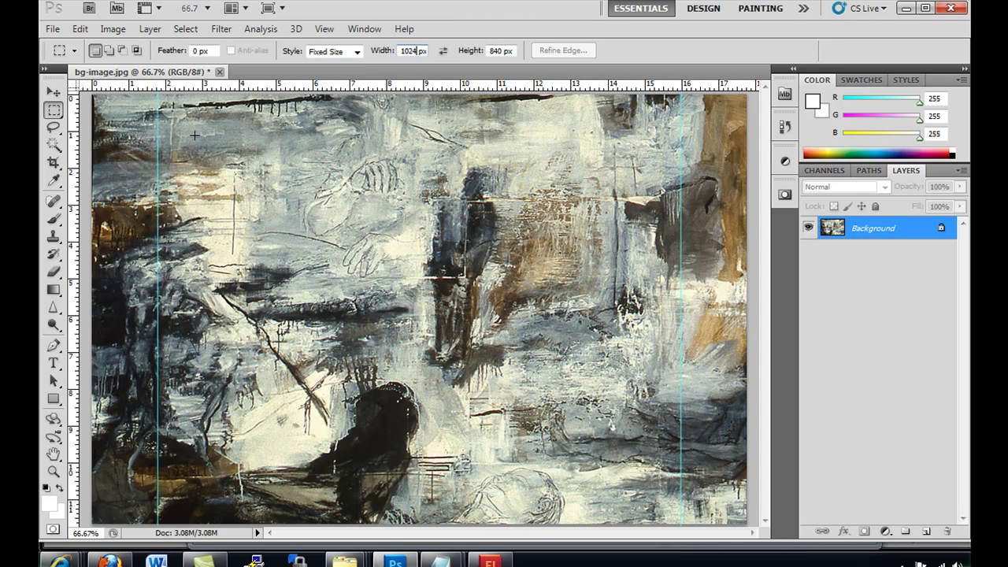
left_click(157, 94)
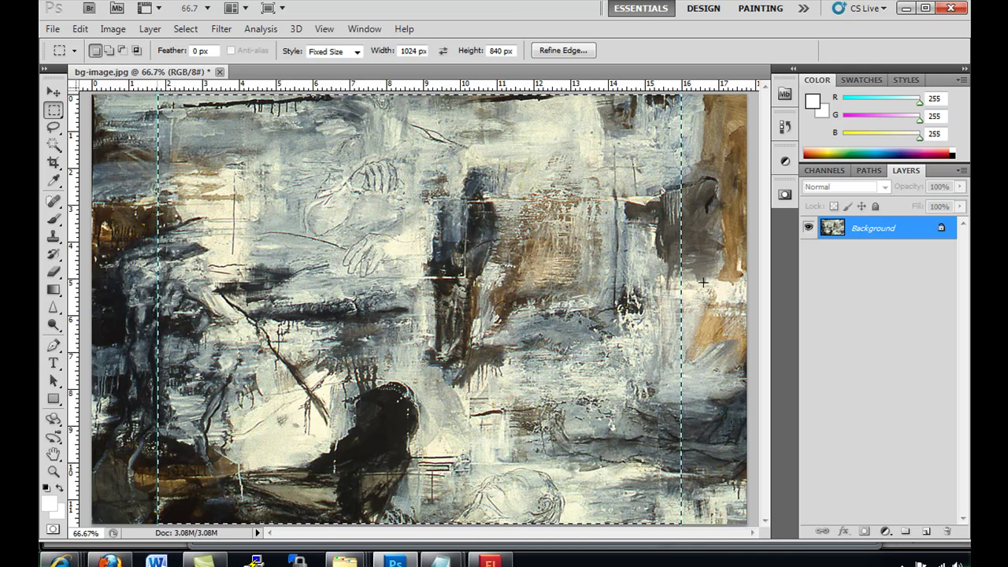
left_click(490, 561)
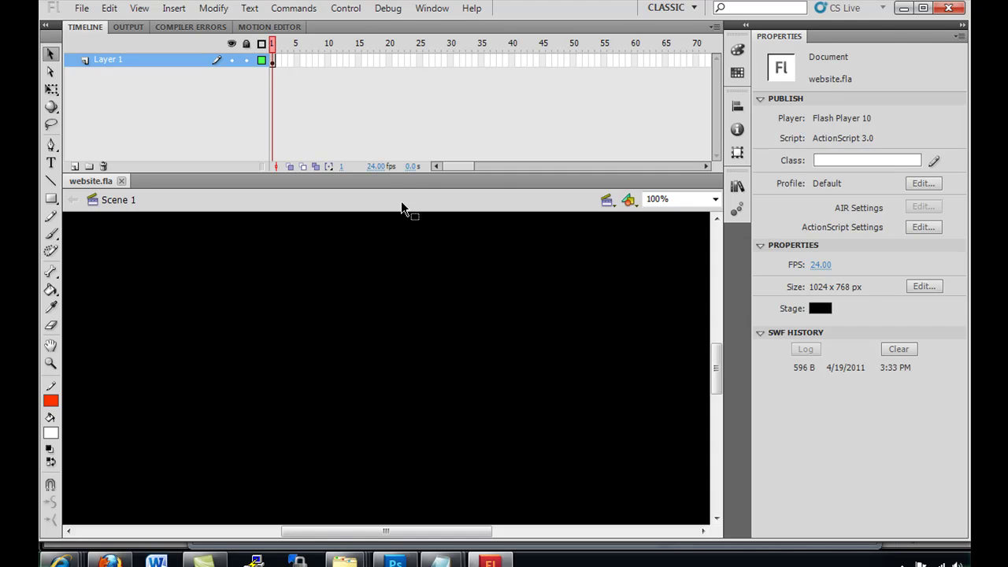
Step: Fit website.fla's 1024×768 stage in the window, then return to Photoshop
left_click(716, 199)
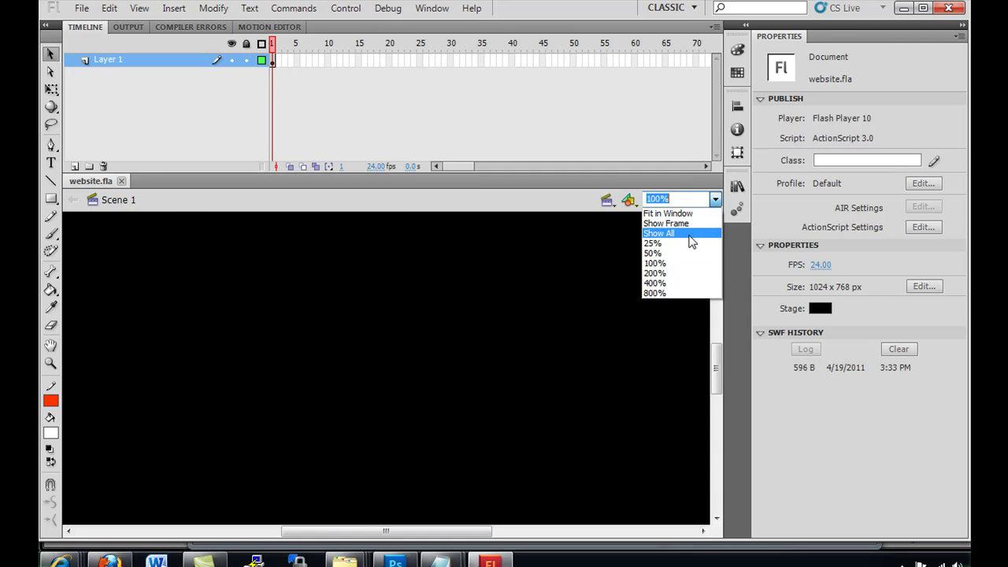
left_click(678, 213)
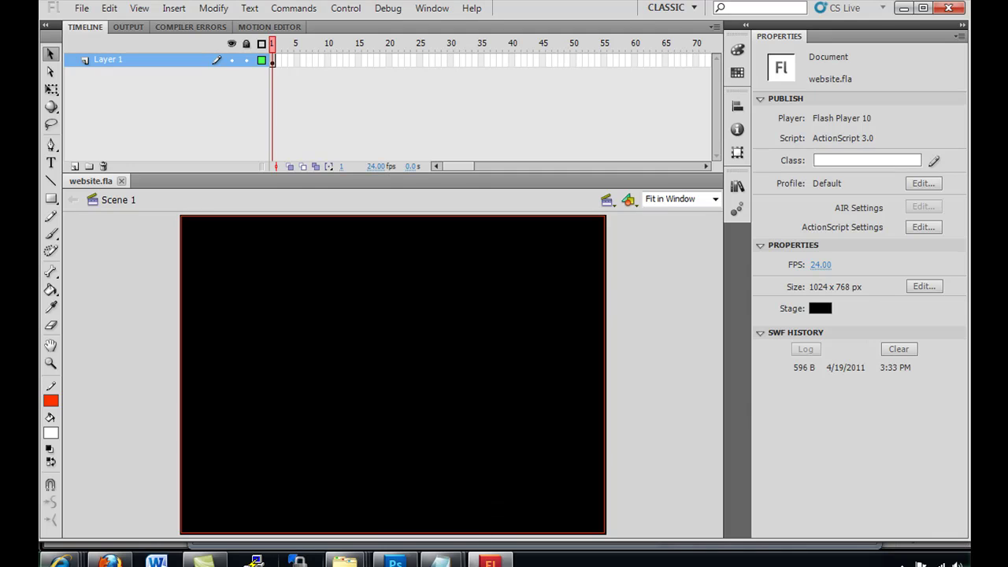
left_click(396, 561)
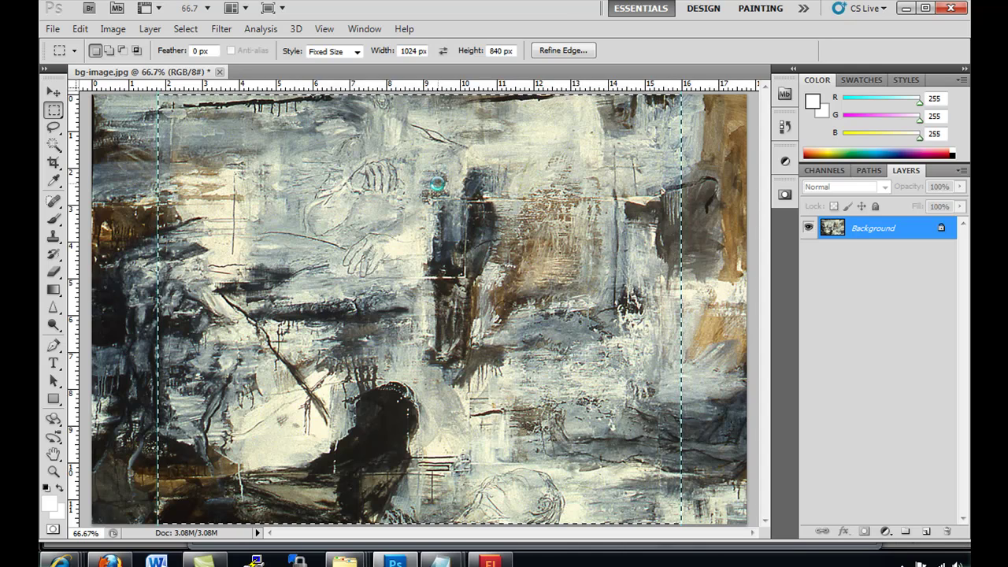
Step: Paste the copied crop into a new 1024×840 document
key("ctrl+n")
key("Return")
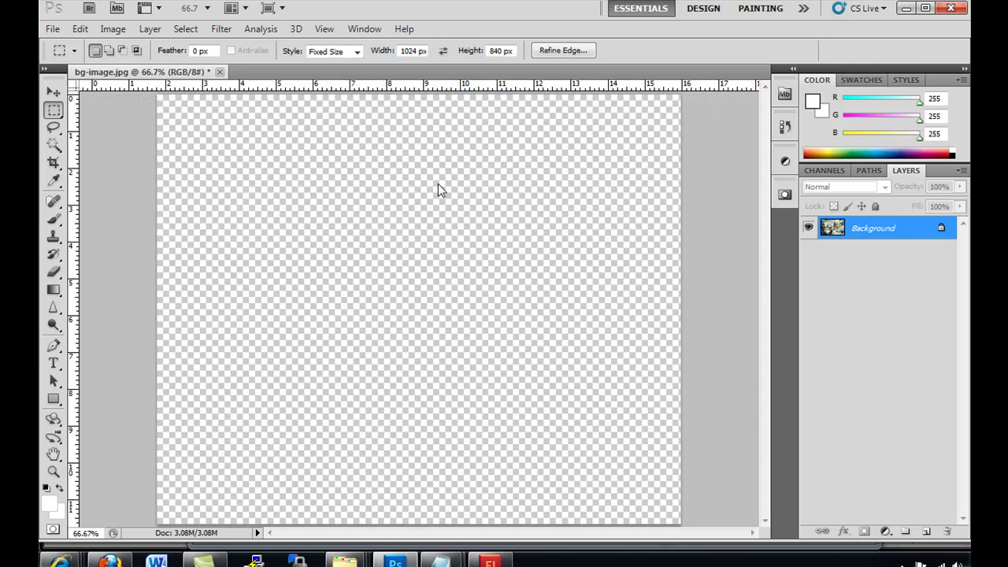
key("ctrl+v")
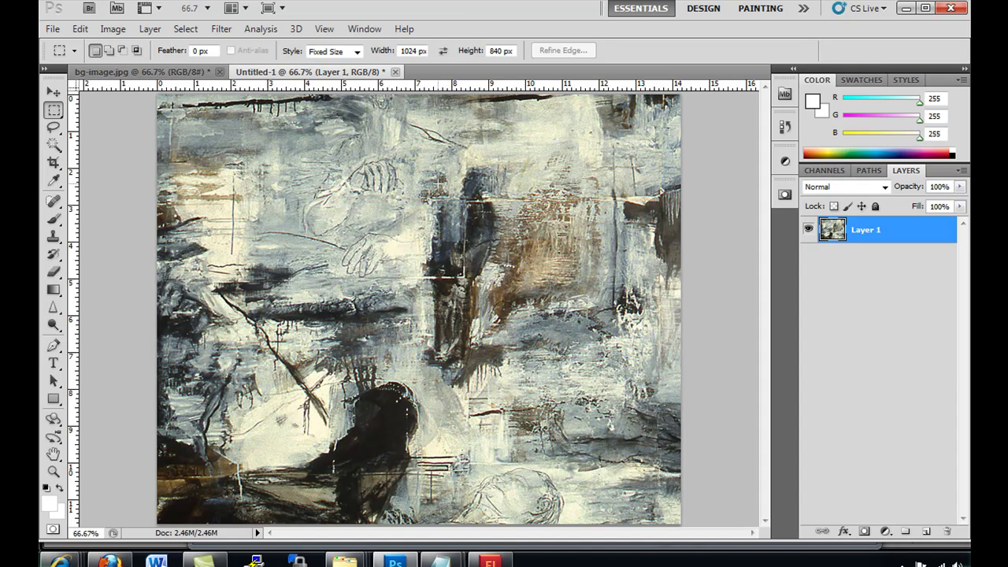
Step: Export it through Save for Web & Devices as a quality-80 JPEG
left_click(53, 30)
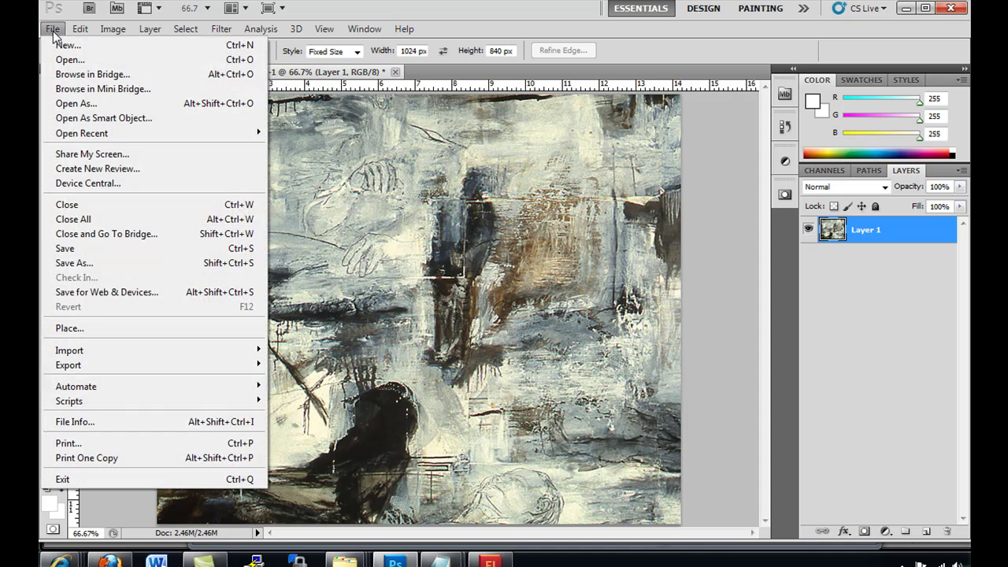
left_click(120, 294)
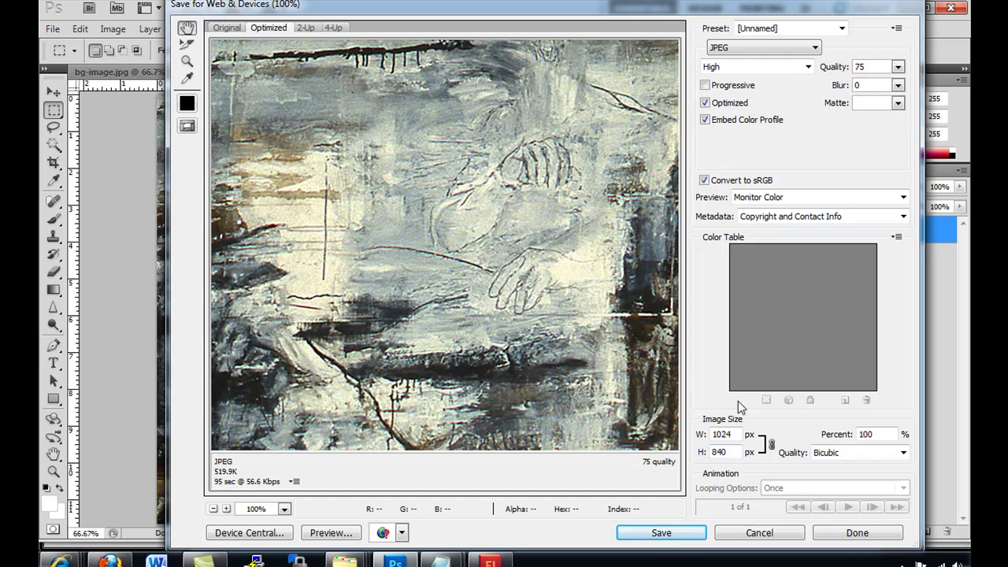
left_click(897, 67)
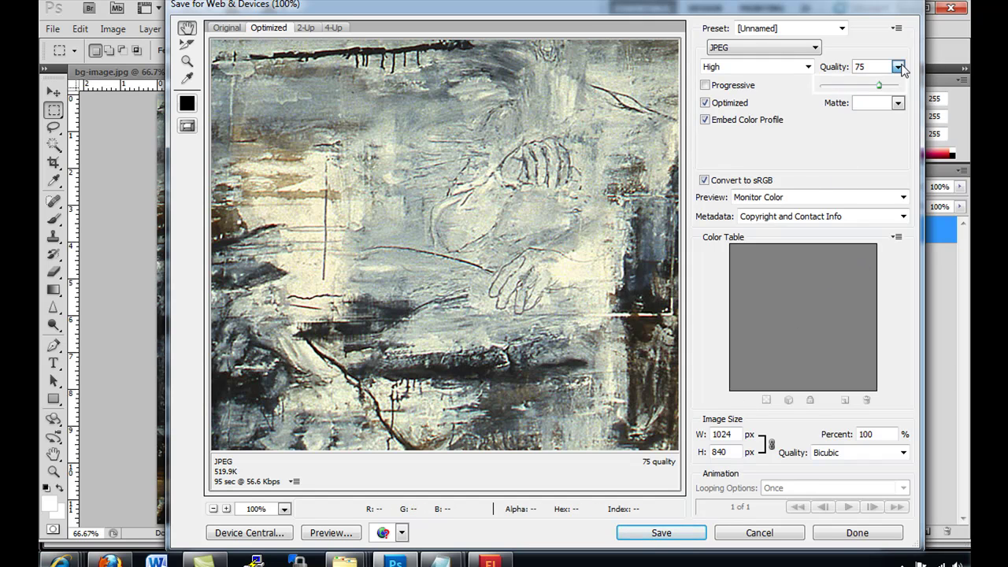
left_click_drag(881, 86, 881, 87)
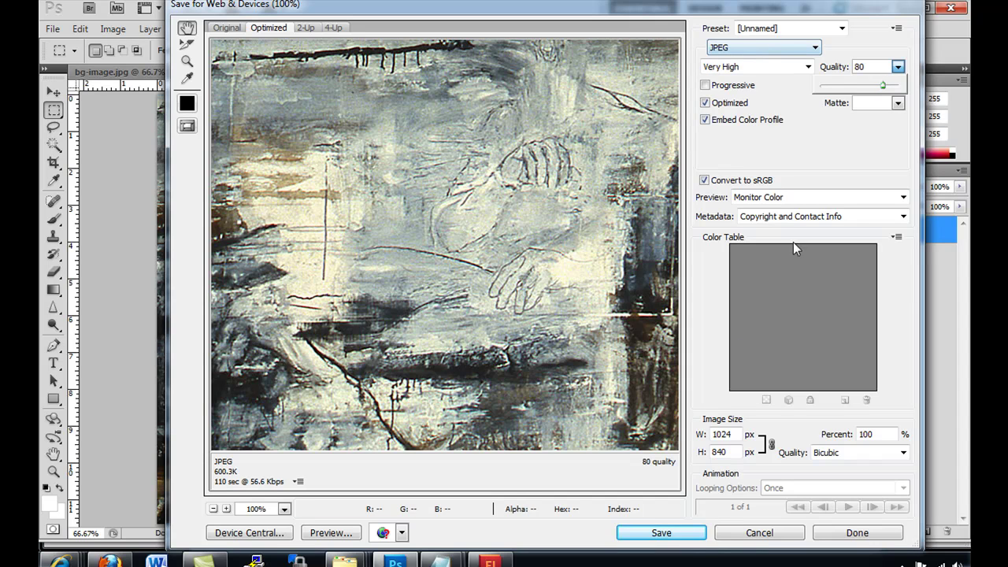
left_click(662, 533)
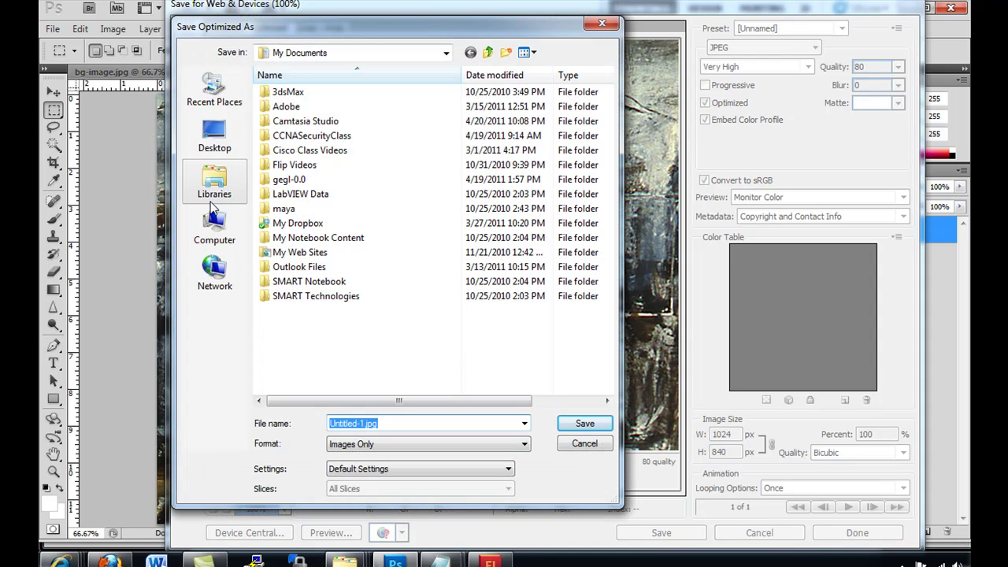
Step: Save the crop as bg-image-center.jpg in the desktop's flashDemoSite folder
left_click(215, 138)
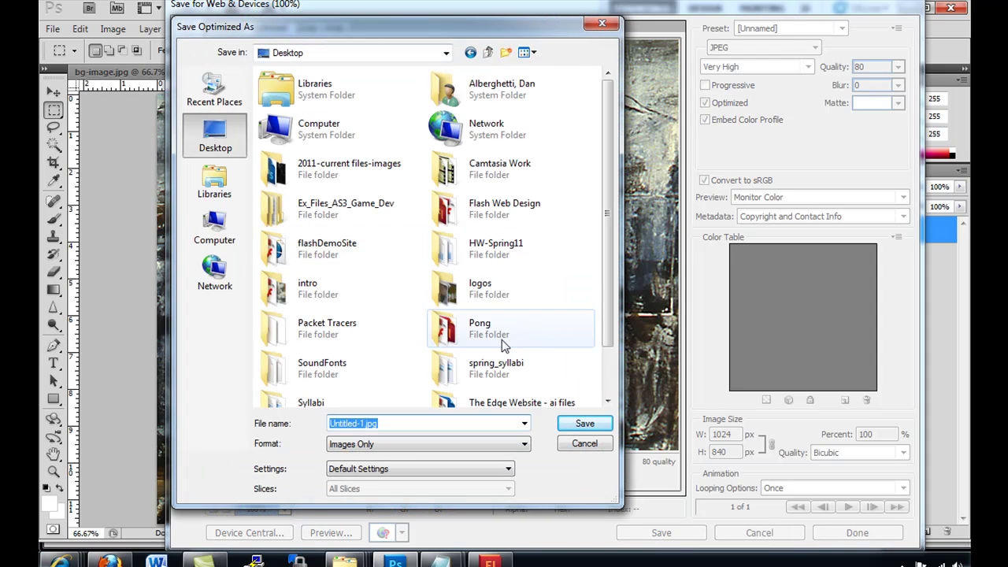
double_click(334, 265)
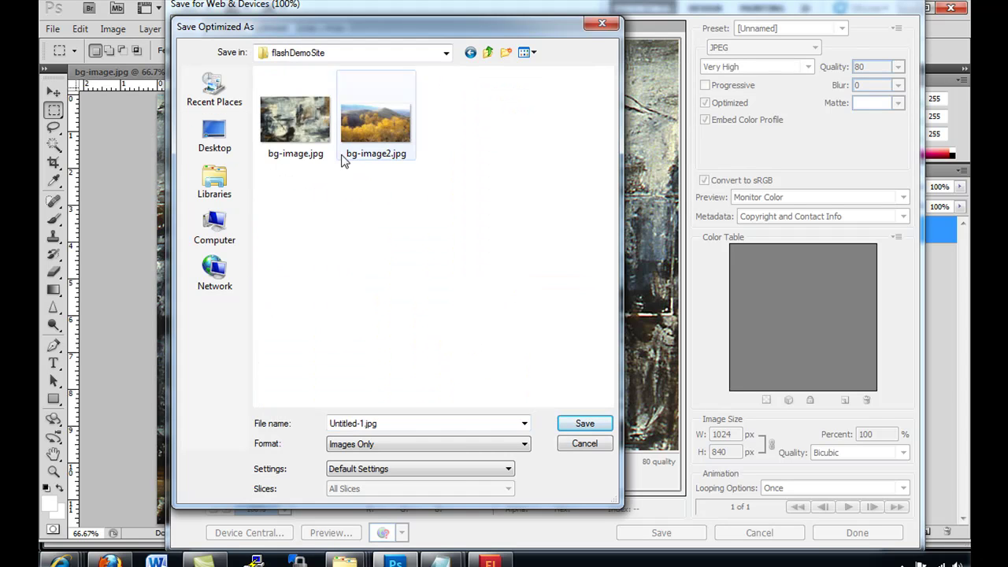
left_click(354, 423)
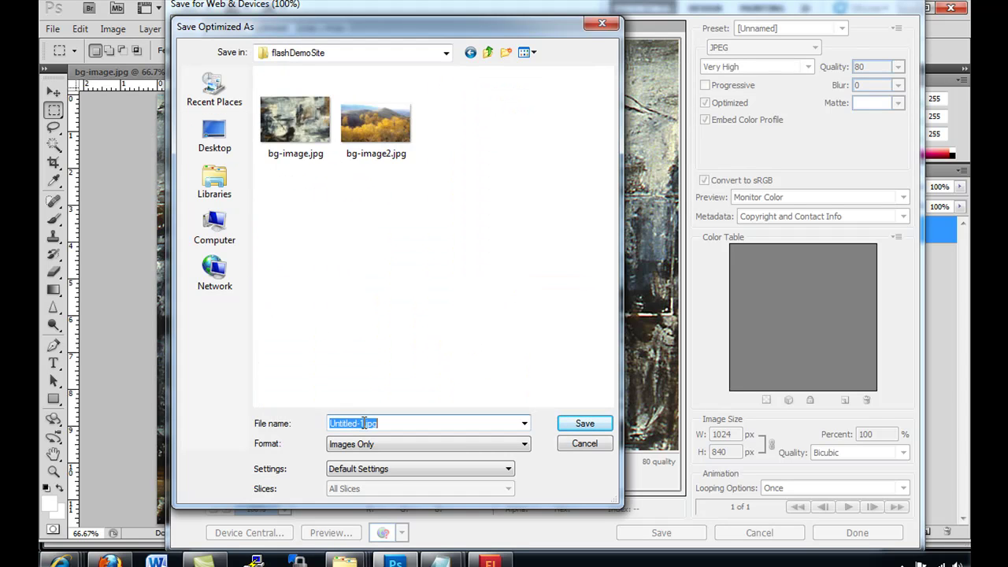
left_click_drag(369, 423, 288, 426)
type("bg-image-cen")
left_click(586, 423)
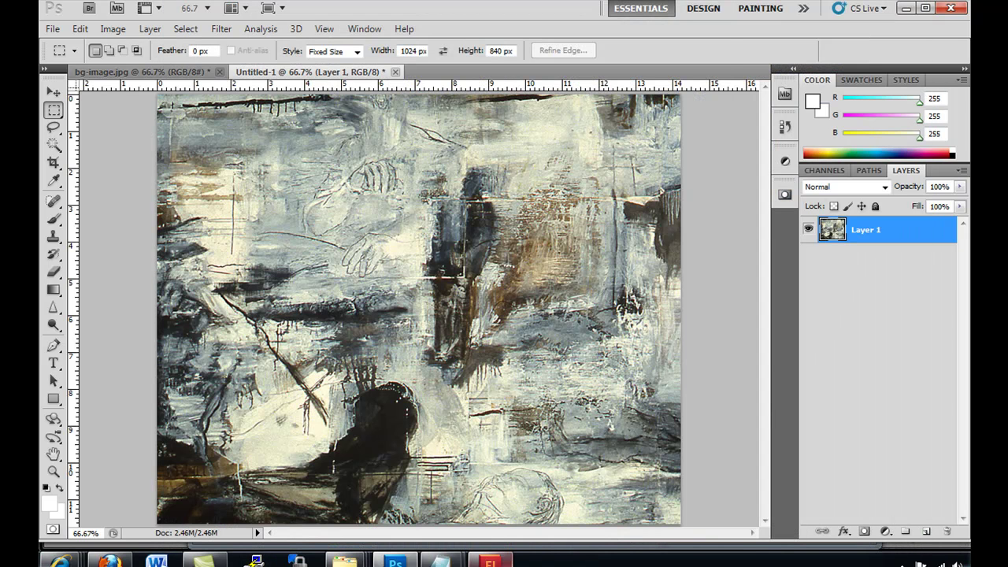
Step: Return to the Flash document website.fla and start File > Import > Import to Library
left_click(490, 561)
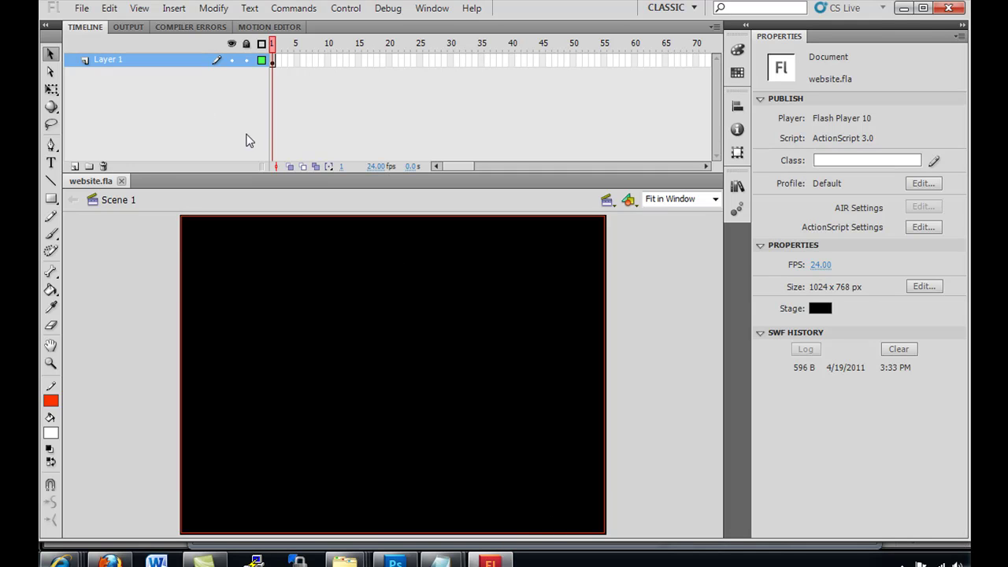
left_click(82, 9)
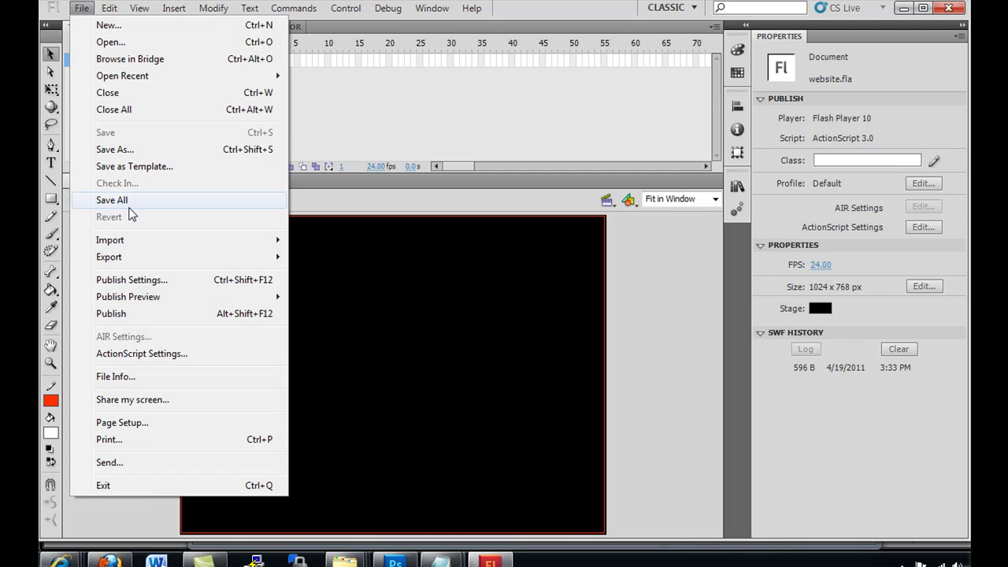
mouse_move(133, 244)
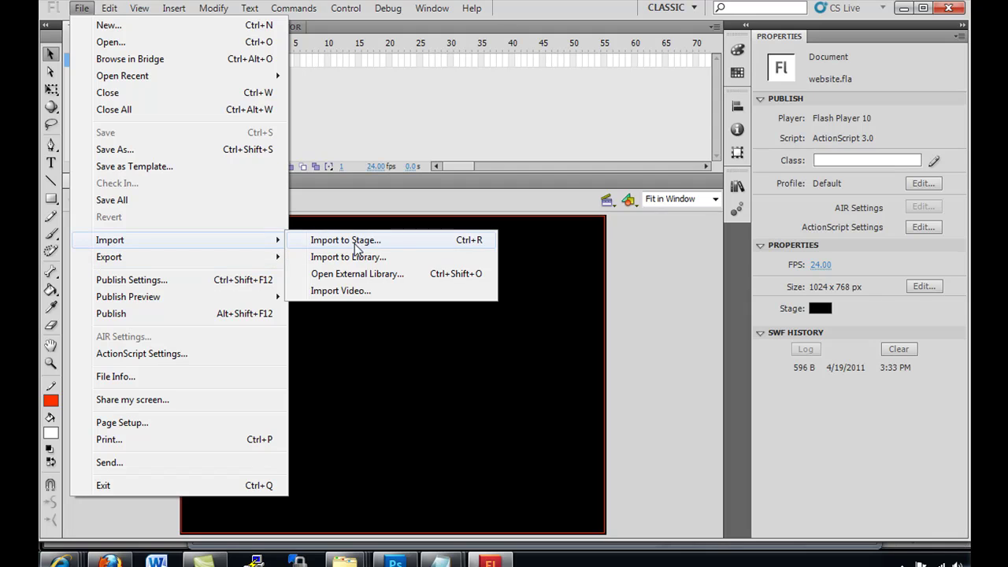
left_click(379, 260)
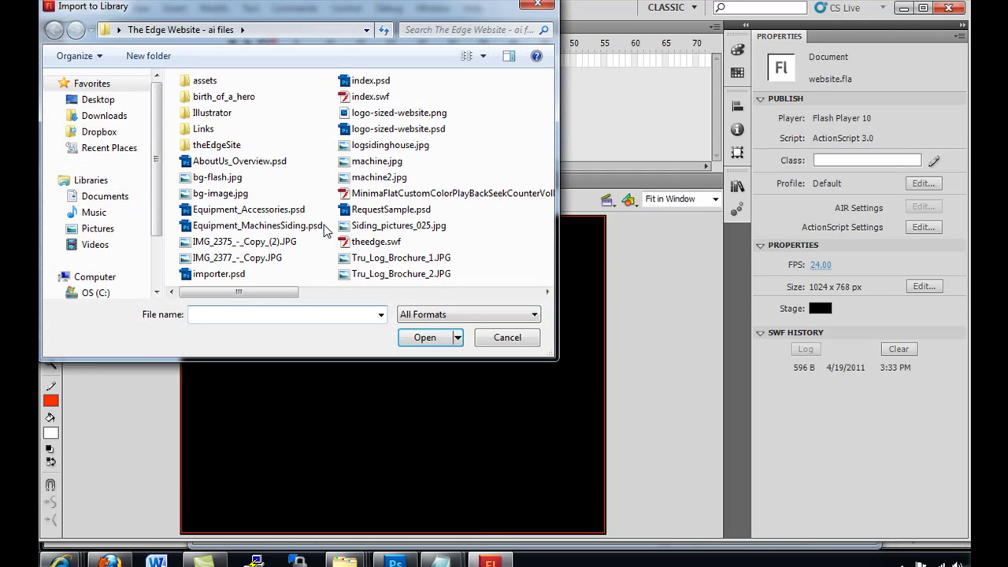
Step: Browse from the Desktop into the flashDemoSite folder and import bg-image-center.jpg into the library
left_click(98, 103)
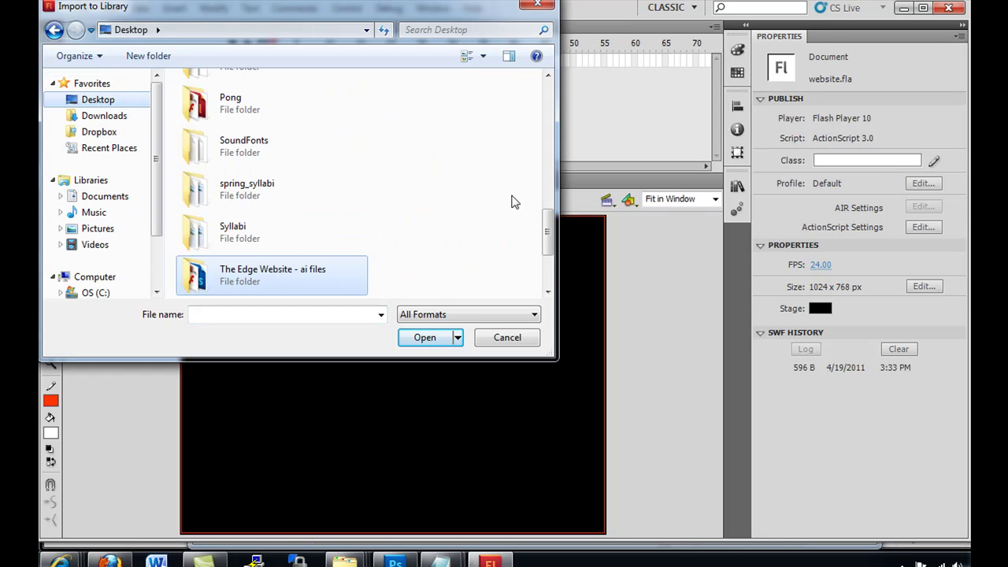
left_click_drag(546, 219, 549, 260)
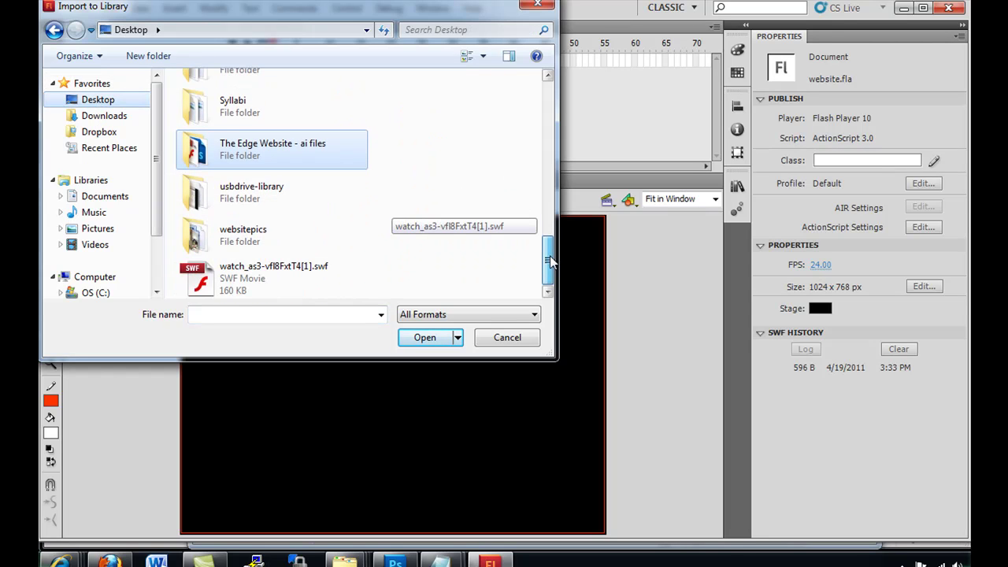
double_click(287, 236)
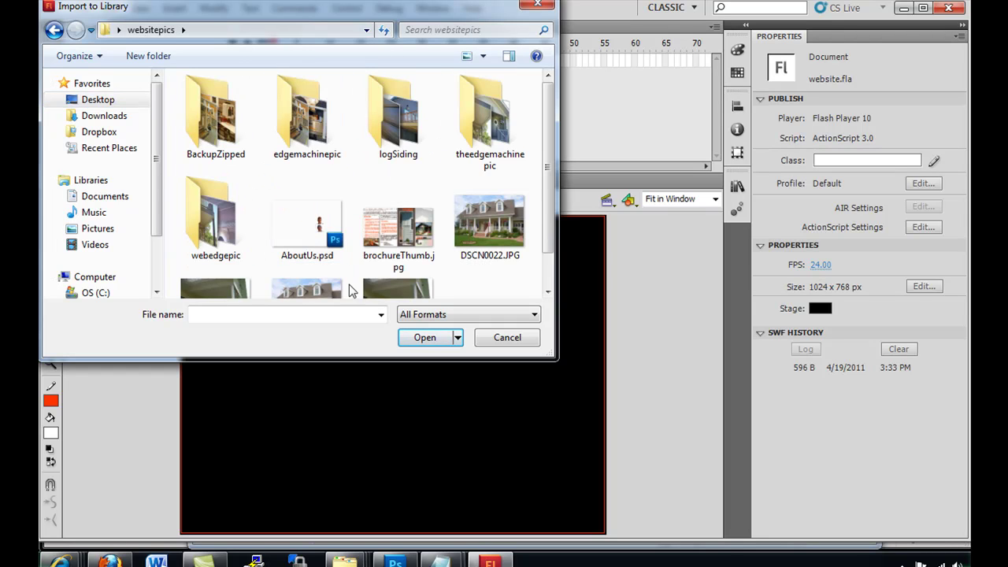
left_click(96, 103)
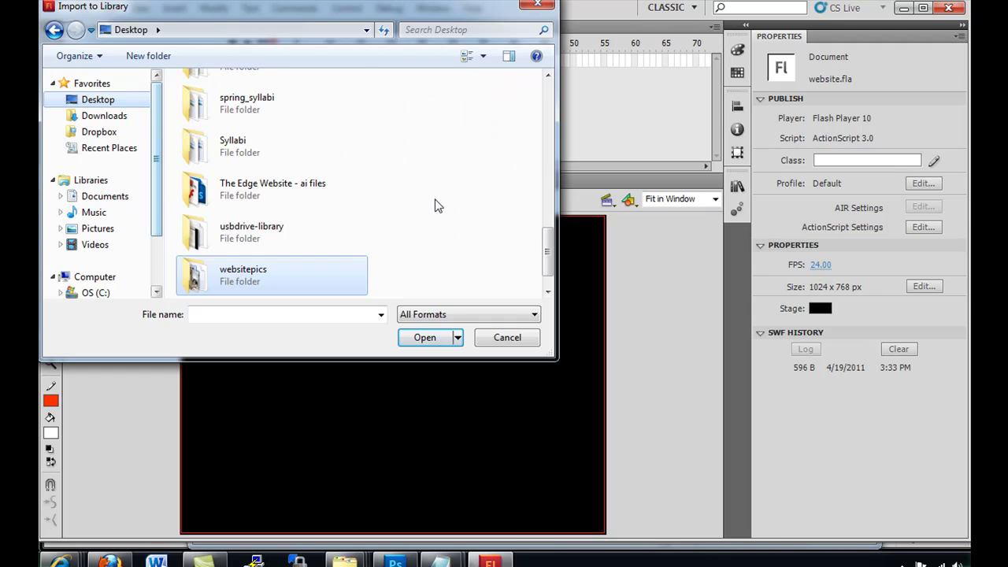
scroll(549, 275, "down", 1)
left_click_drag(549, 274, 552, 160)
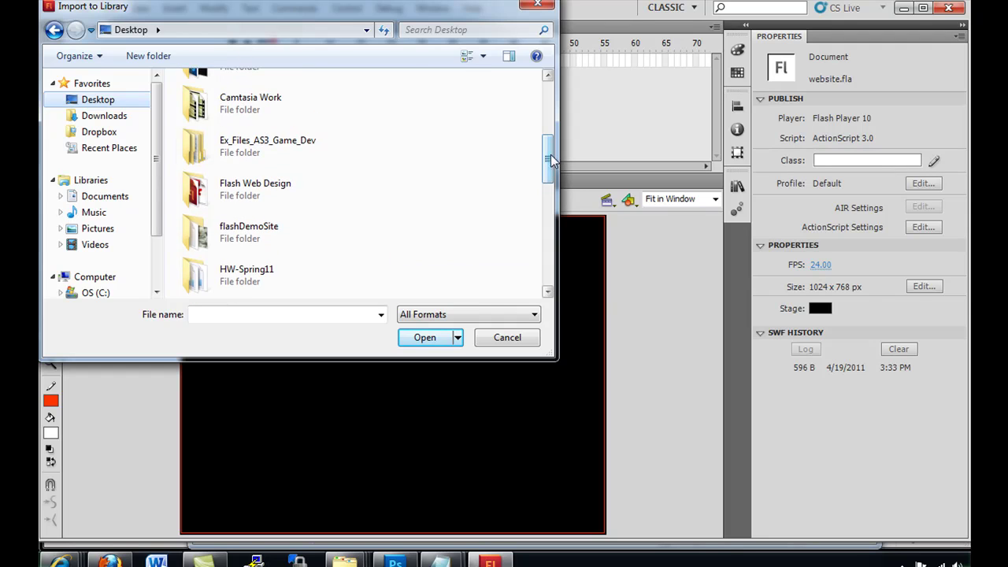
double_click(254, 250)
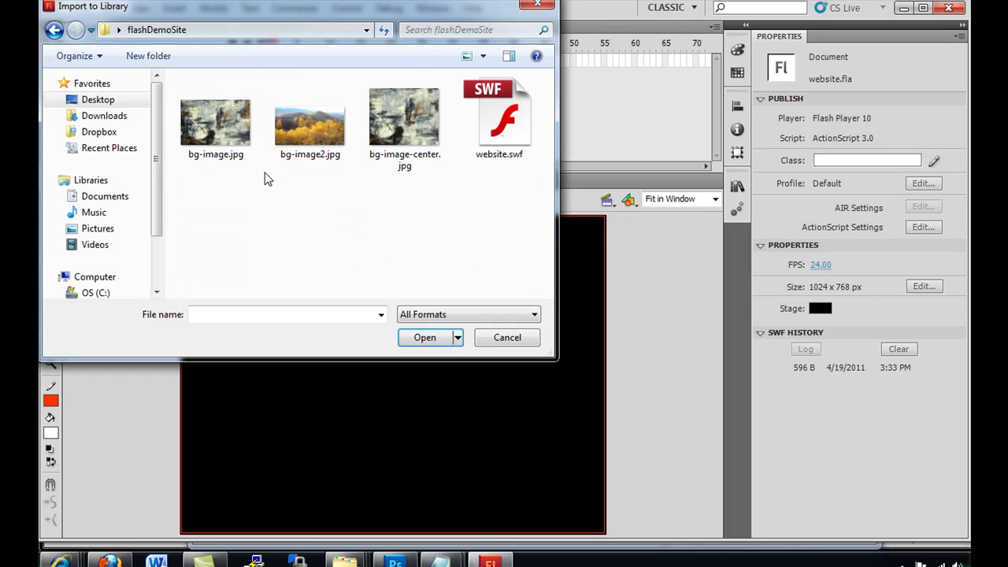
double_click(418, 133)
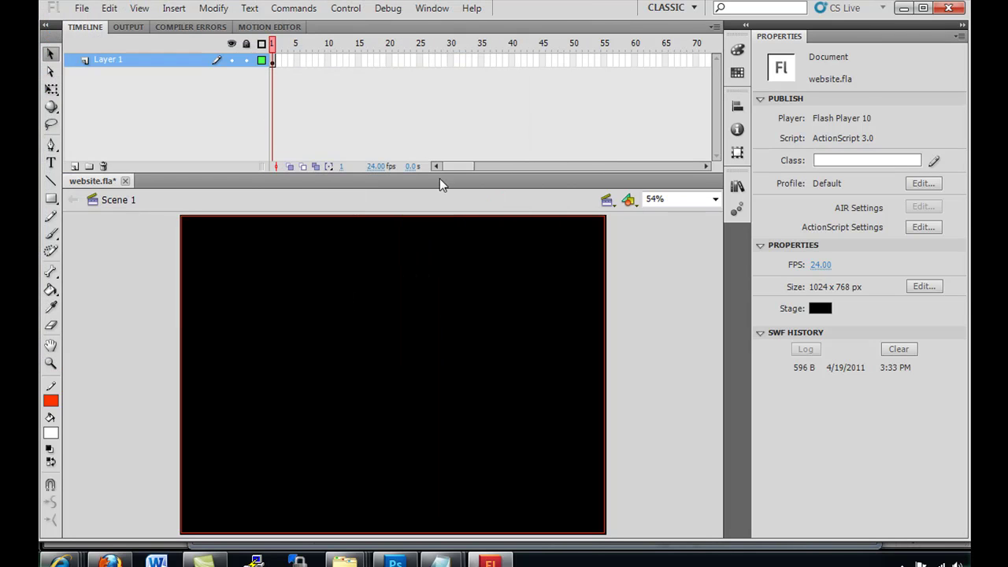
Step: Add a new Layer 2 and drag bg-image-center.jpg from the Library onto the stage
left_click(736, 189)
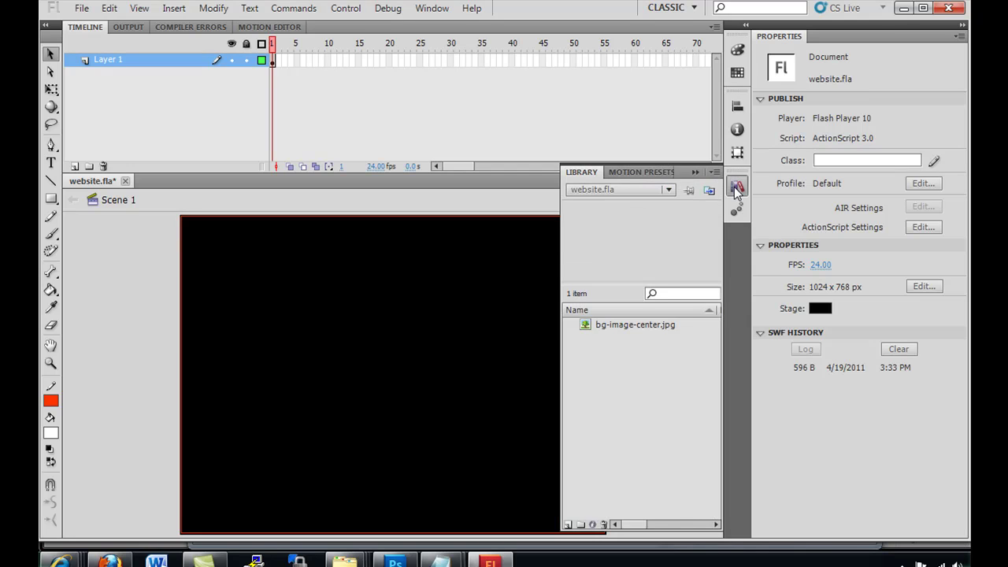
left_click(644, 325)
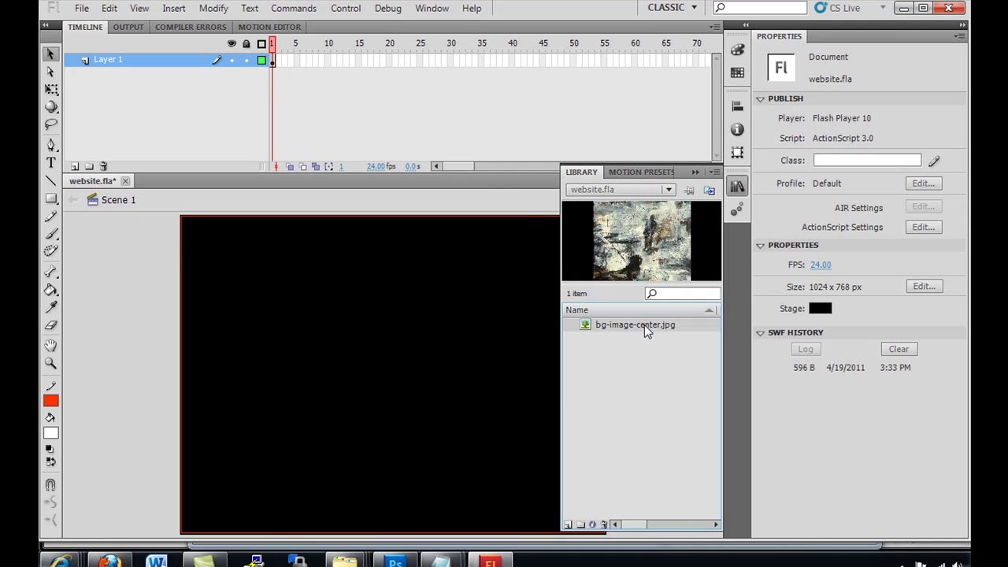
left_click(75, 167)
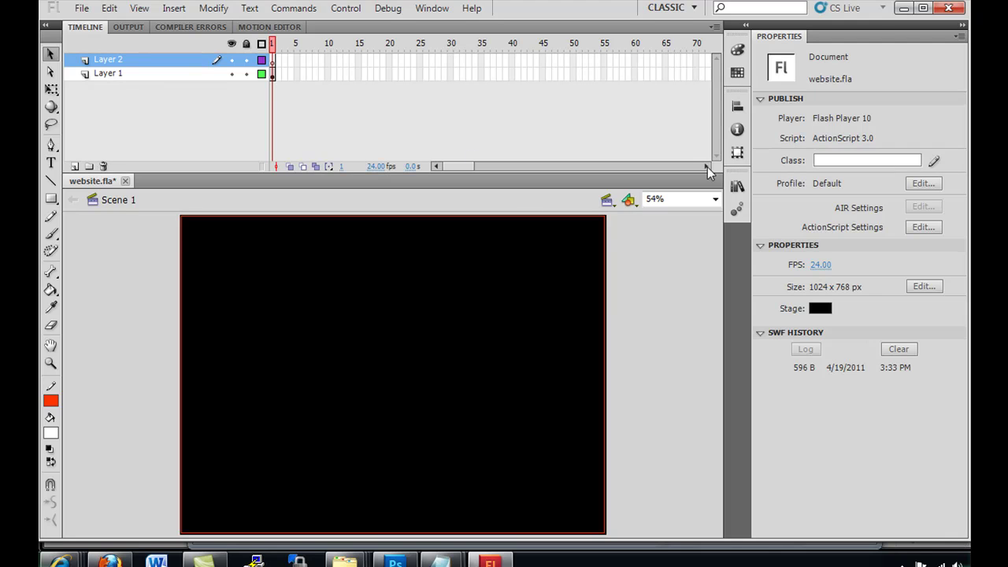
left_click(737, 186)
left_click_drag(647, 244, 410, 309)
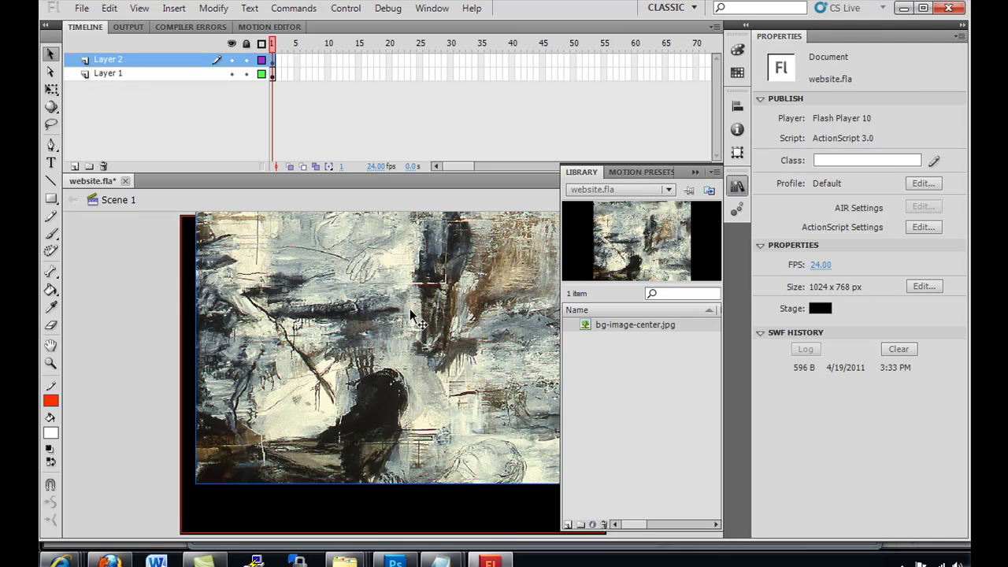
left_click(140, 280)
left_click(370, 297)
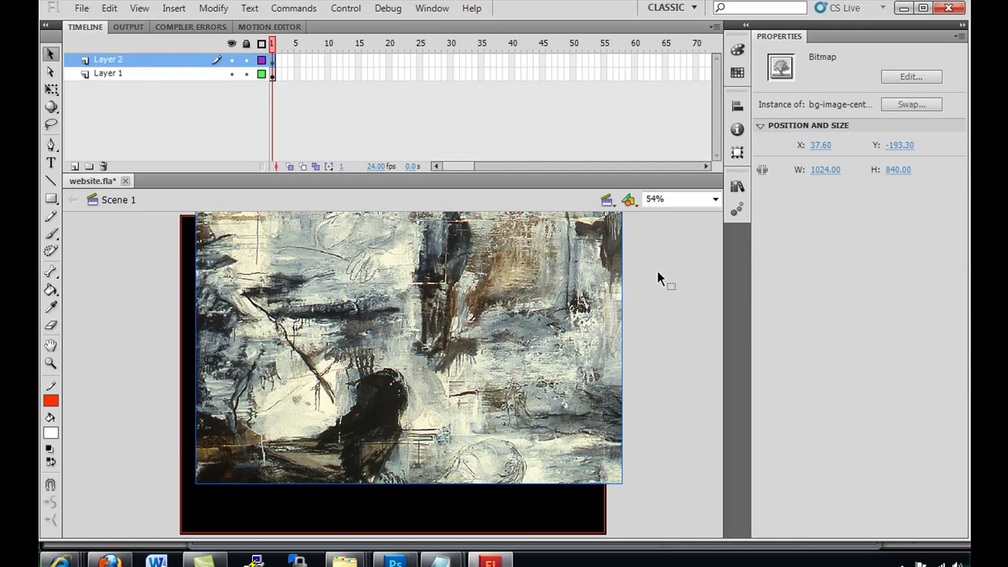
Step: Position the background bitmap at X 0, Y 0 in the Properties panel
left_click(820, 146)
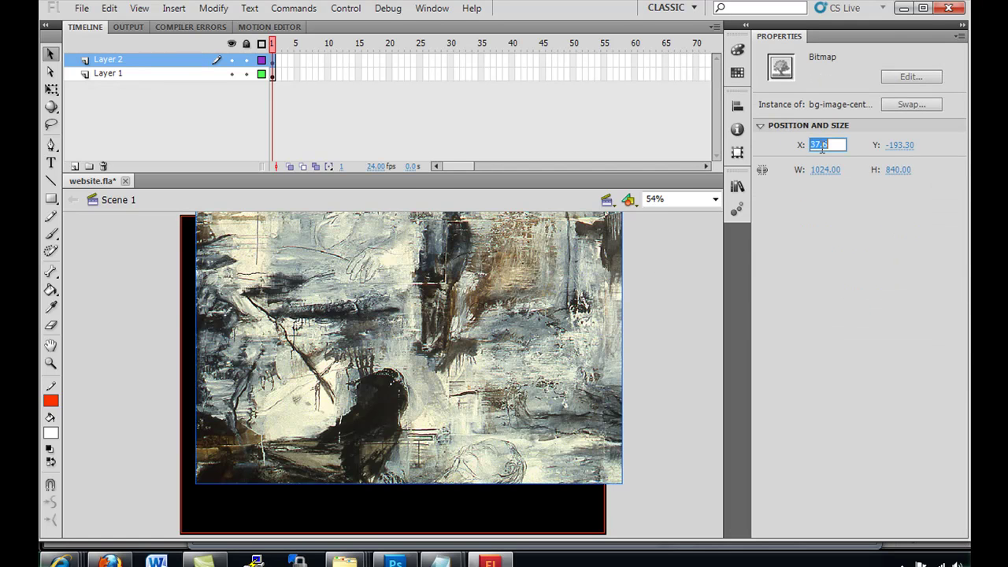
type("0")
key("Return")
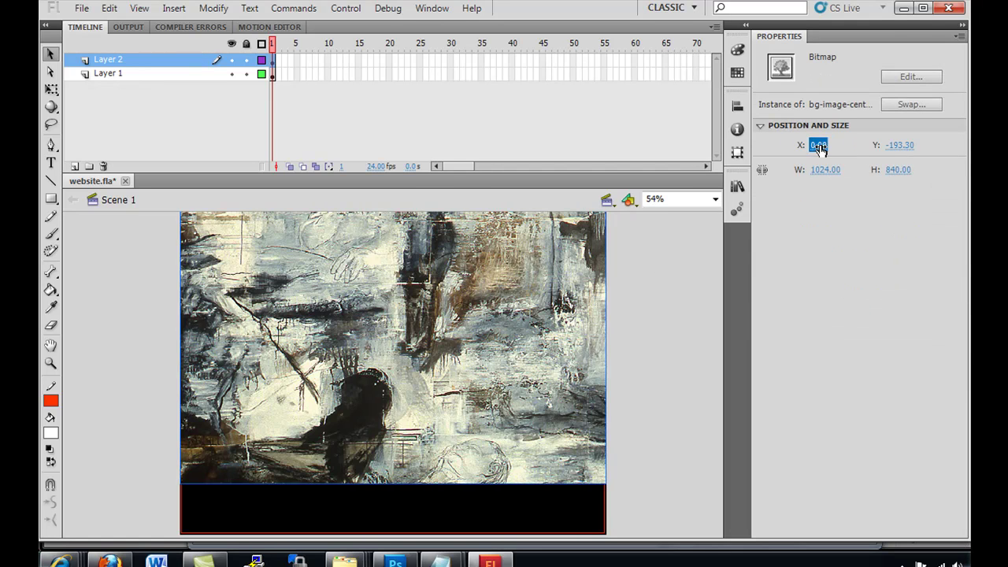
left_click(904, 146)
type("0")
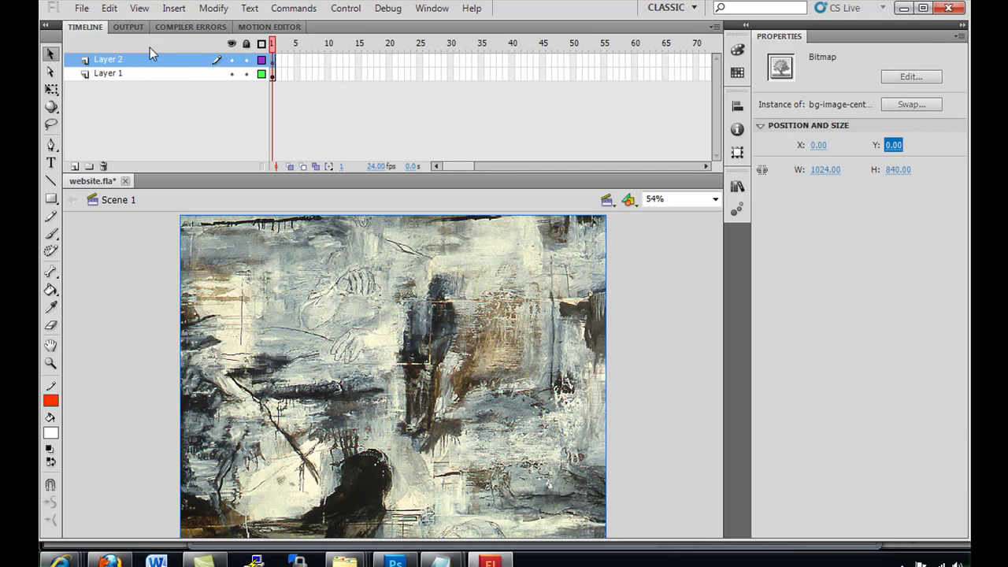
Step: Move Layer 2 beneath Layer 1 and save website.fla
left_click_drag(153, 60, 157, 85)
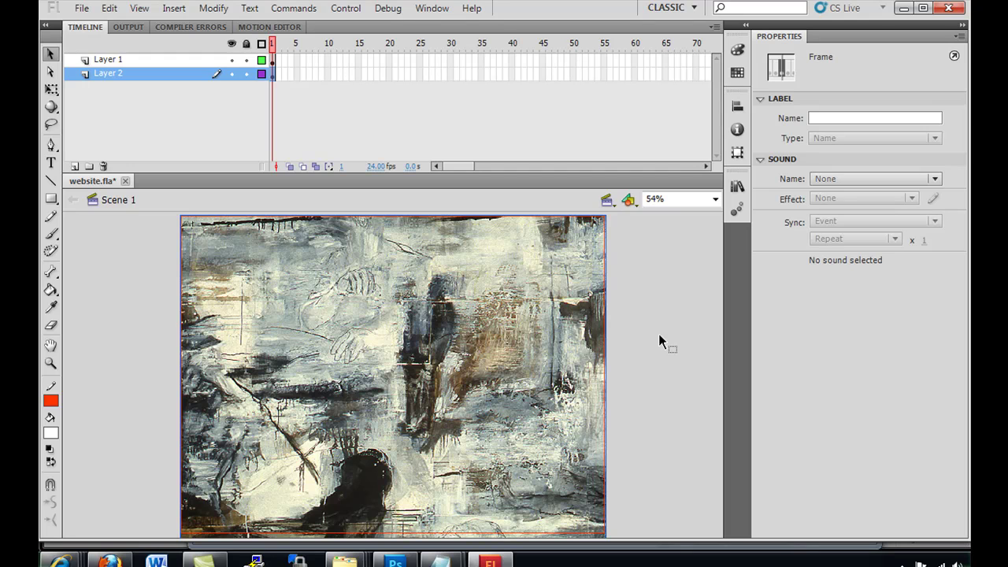
left_click(81, 7)
left_click(126, 132)
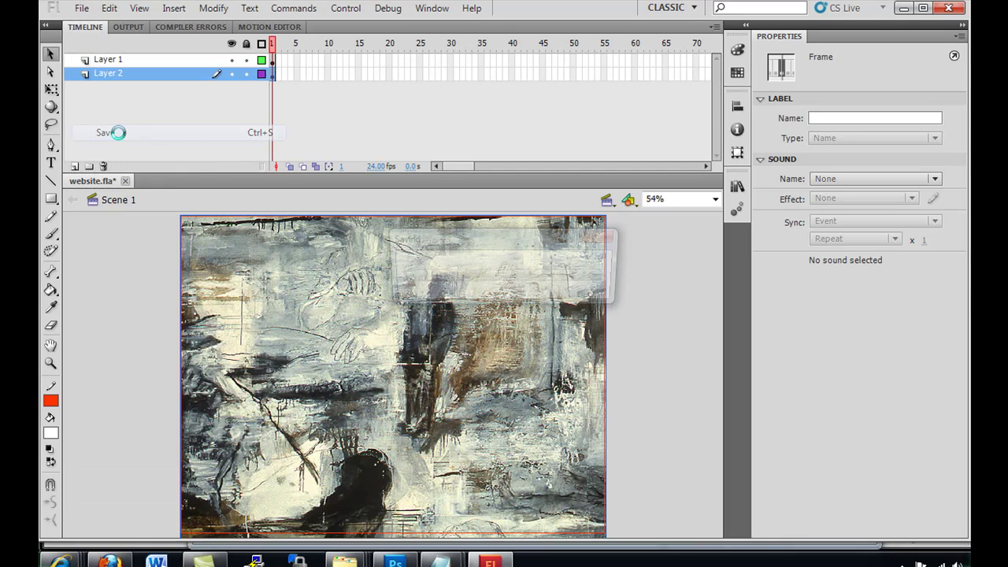
Step: Test the movie with Ctrl+Enter, close the preview, and bring up the browser window
key("ctrl+Return")
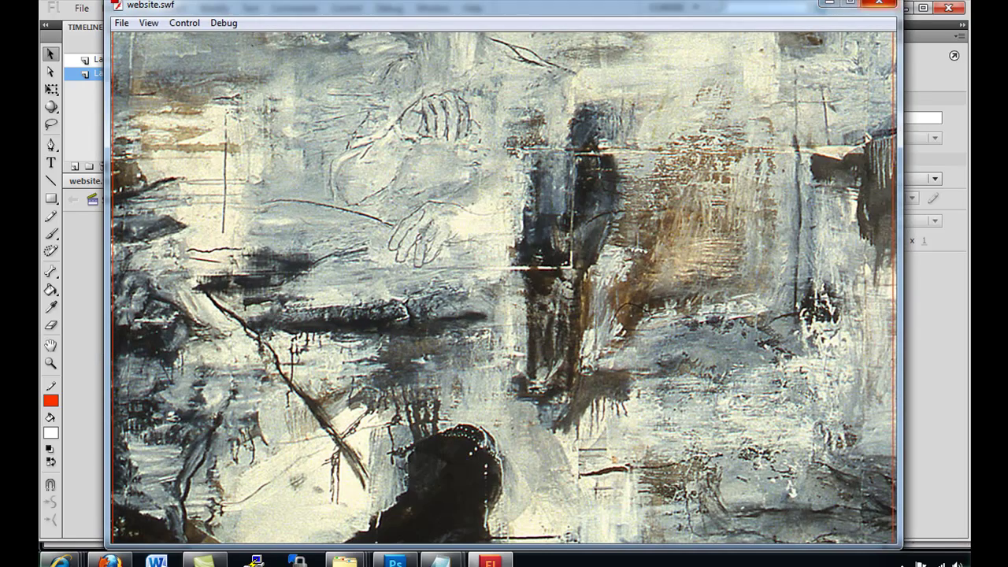
left_click(880, 4)
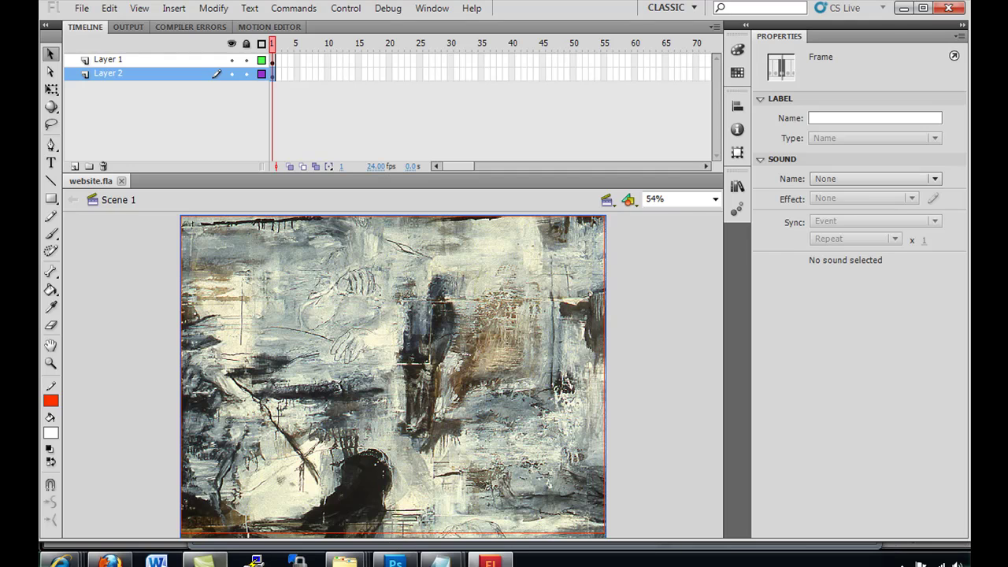
left_click(109, 559)
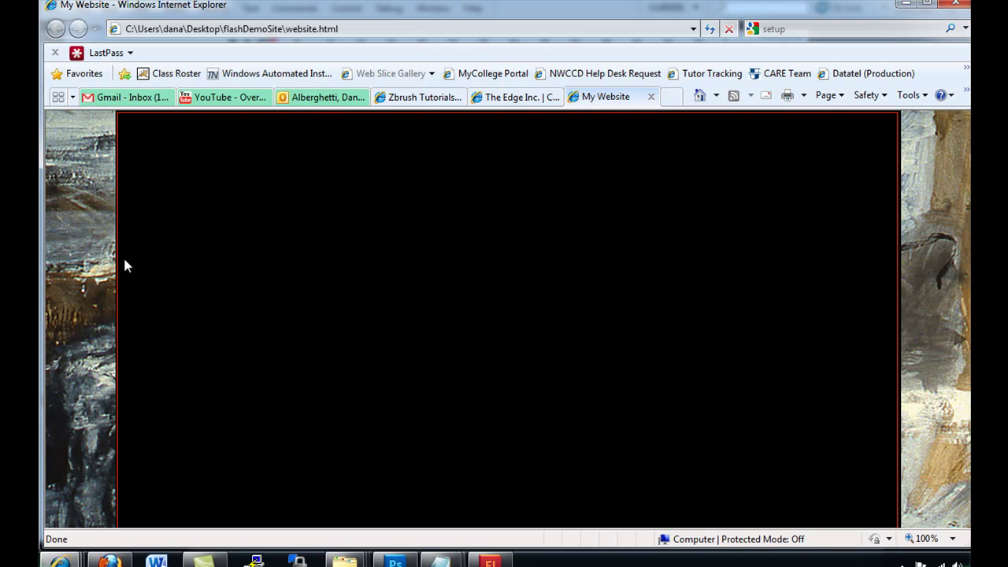
Step: Refresh website.html and resize the window to compare the Flash and HTML backgrounds
left_click(711, 30)
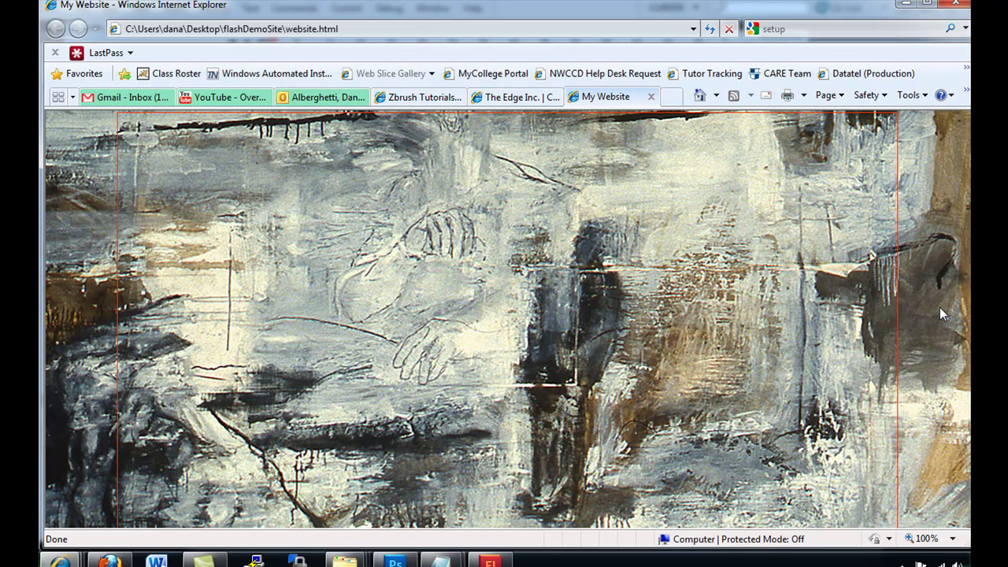
left_click_drag(970, 291, 971, 265)
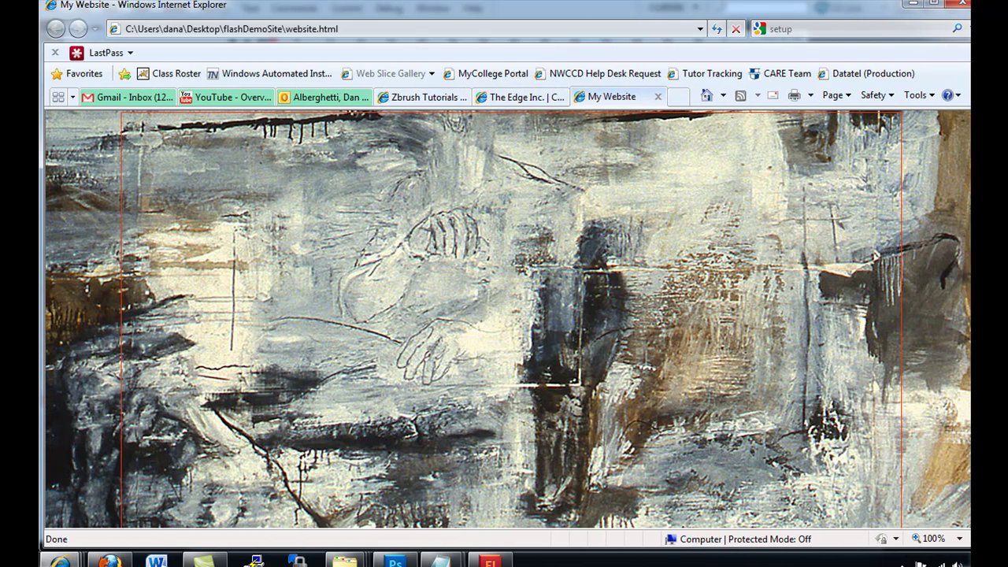